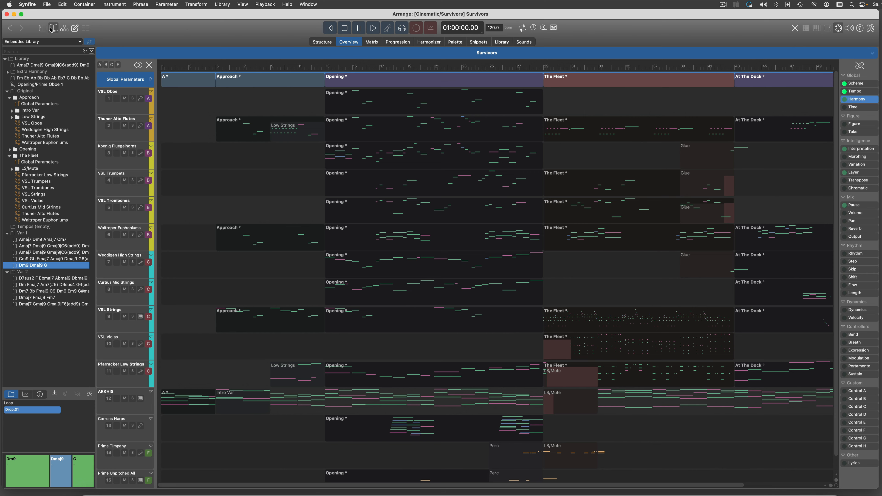
- Hide the library sidebar, play the arrangement from the beginning, and stop the playback
{"action": "left_click", "coordinate": [52, 29]}
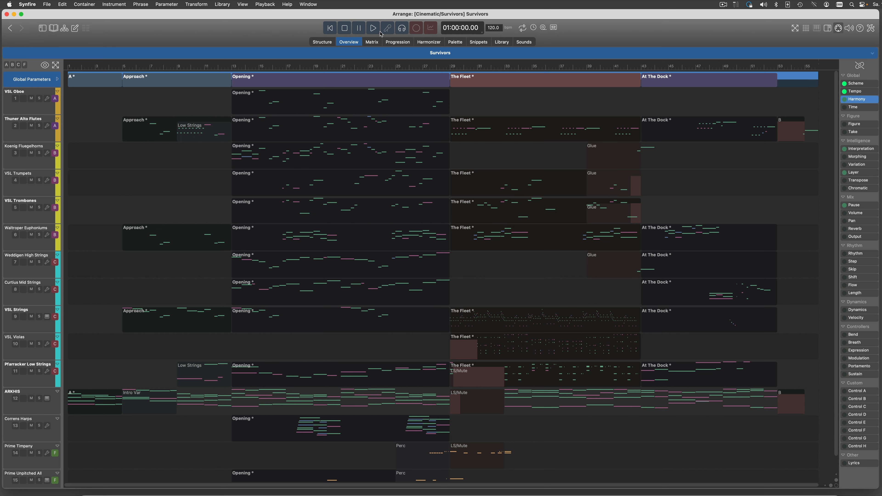
{"action": "left_click", "coordinate": [373, 29]}
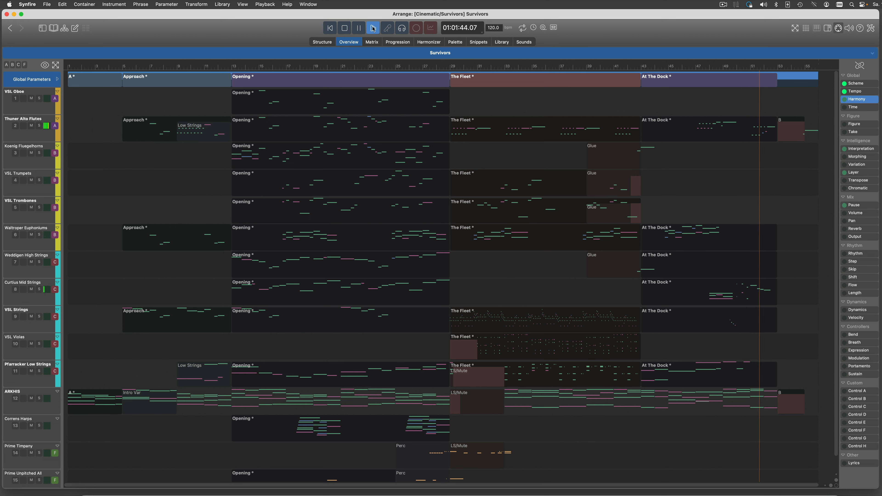
{"action": "left_click", "coordinate": [345, 29]}
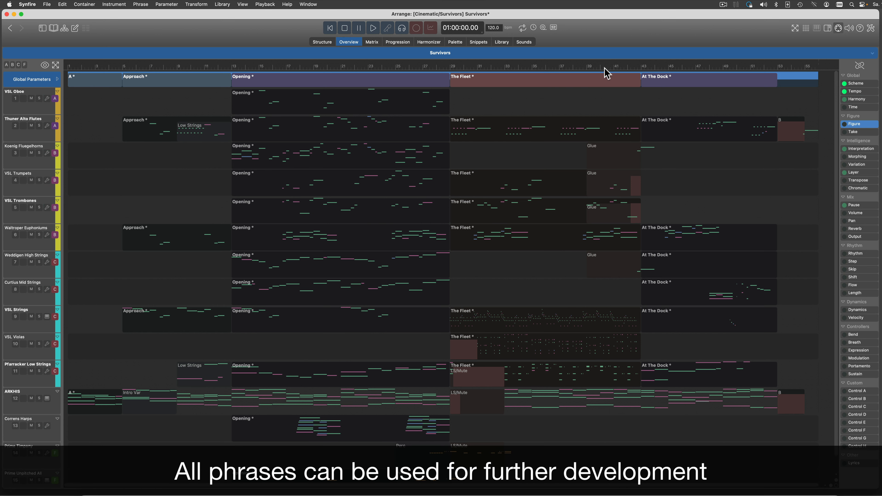
- Show figures instead of notes in the overview and inspect the Waltroper Euphoniums' Opening phrase, selecting its looped figure
{"action": "left_click", "coordinate": [860, 66]}
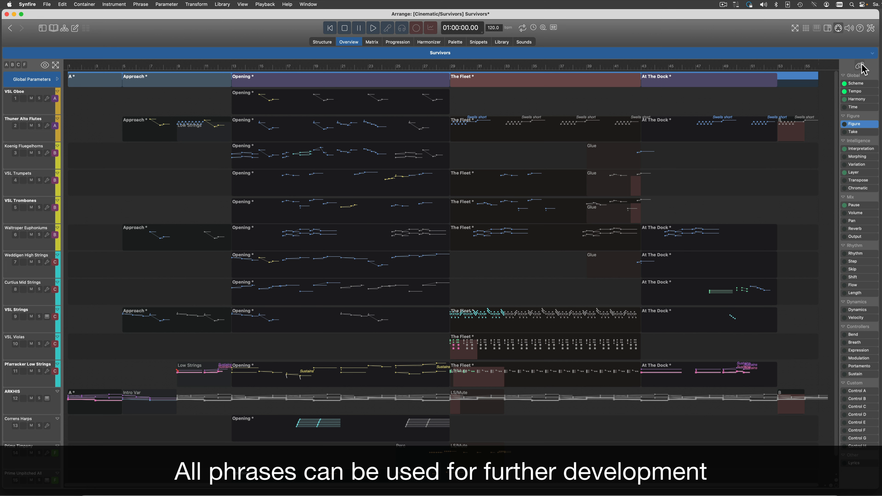
{"action": "left_click", "coordinate": [302, 233]}
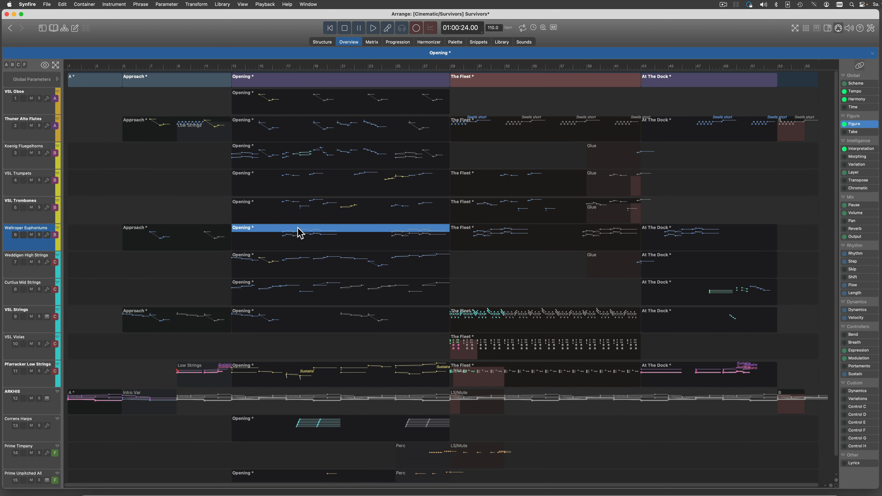
{"action": "double_click", "coordinate": [298, 233]}
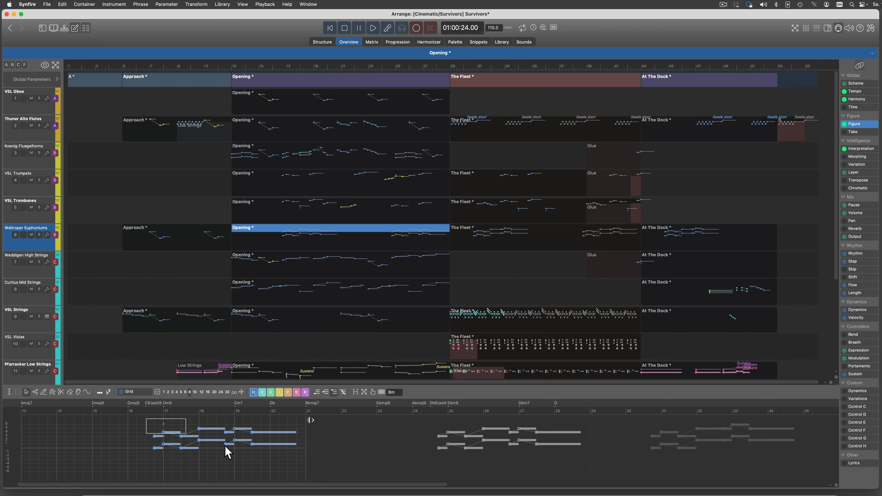
{"action": "left_click_drag", "start_coordinate": [309, 473], "coordinate": [308, 471]}
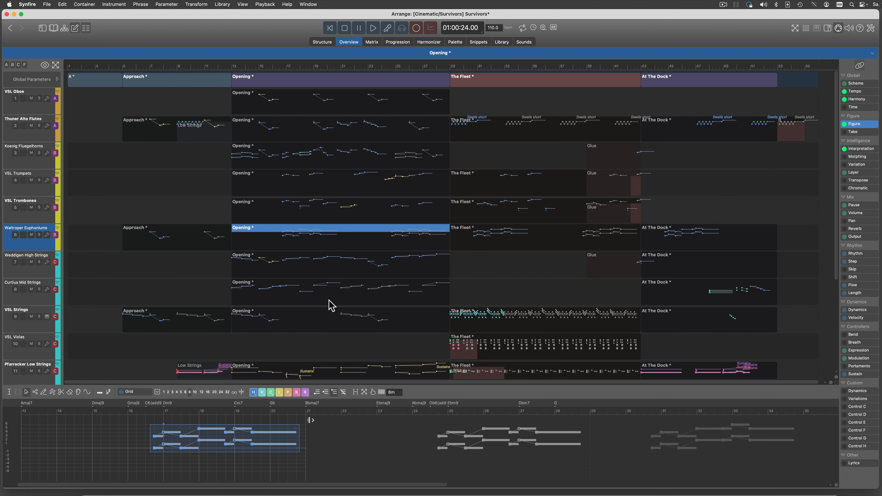
- Inspect the looped figure of the Correns Harps' Opening phrase
{"action": "scroll", "coordinate": [319, 273], "scroll_direction": "down", "scroll_amount": 5}
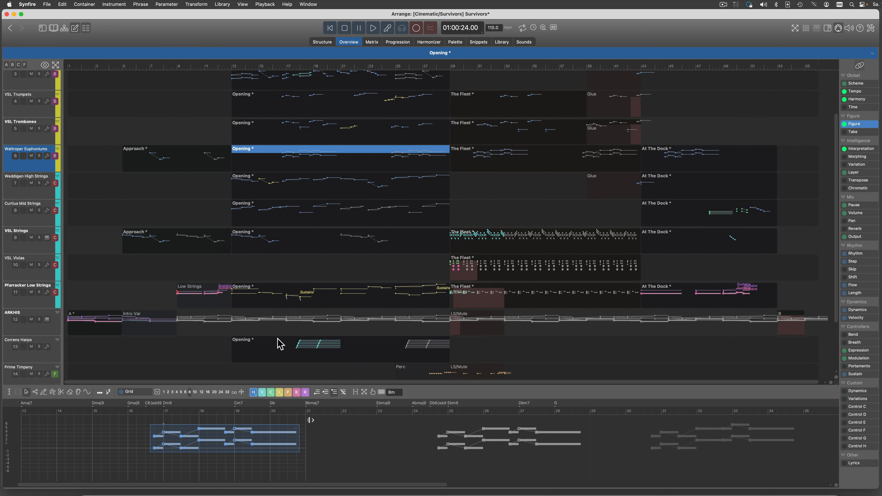
{"action": "left_click", "coordinate": [279, 344]}
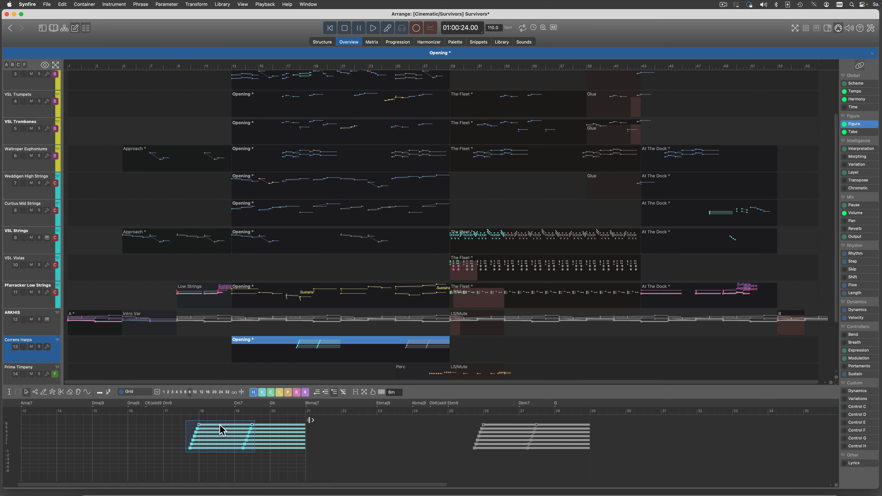
{"action": "left_click", "coordinate": [282, 424]}
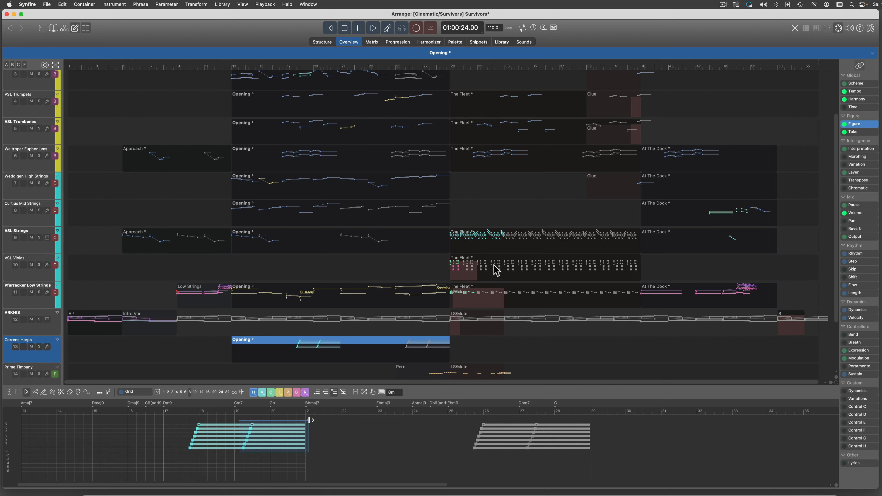
- Inspect the VSL Strings ostinato in The Fleet, select its whole looped pattern, and go to the Pfarracker Low Strings phrase
{"action": "left_click", "coordinate": [468, 234]}
{"action": "key", "text": "space"}
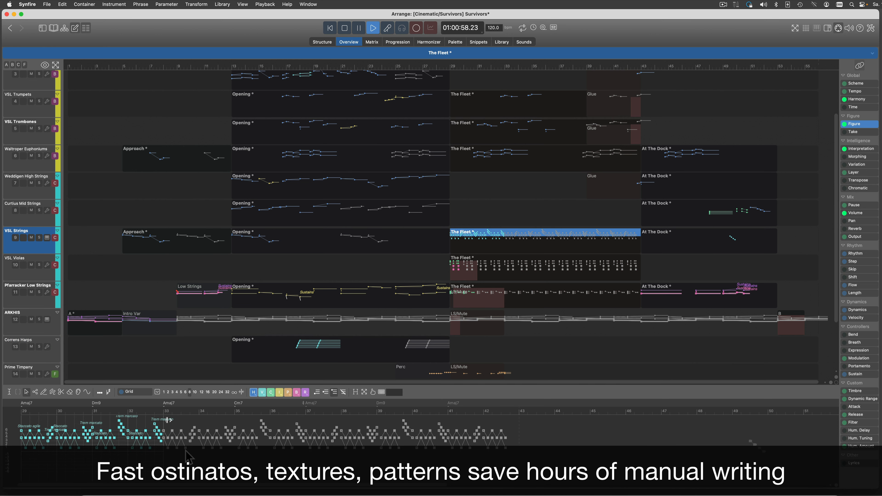
{"action": "scroll", "coordinate": [154, 445], "scroll_direction": "up", "scroll_amount": 5}
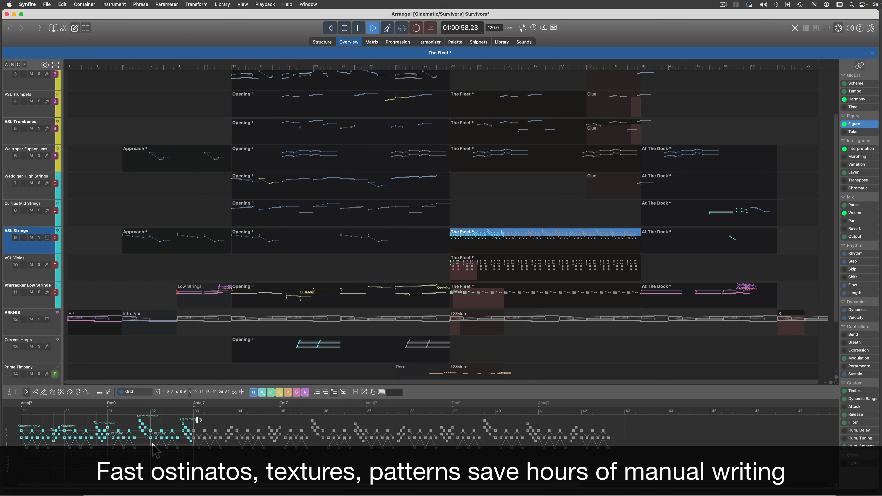
{"action": "left_click_drag", "start_coordinate": [37, 440], "coordinate": [15, 420]}
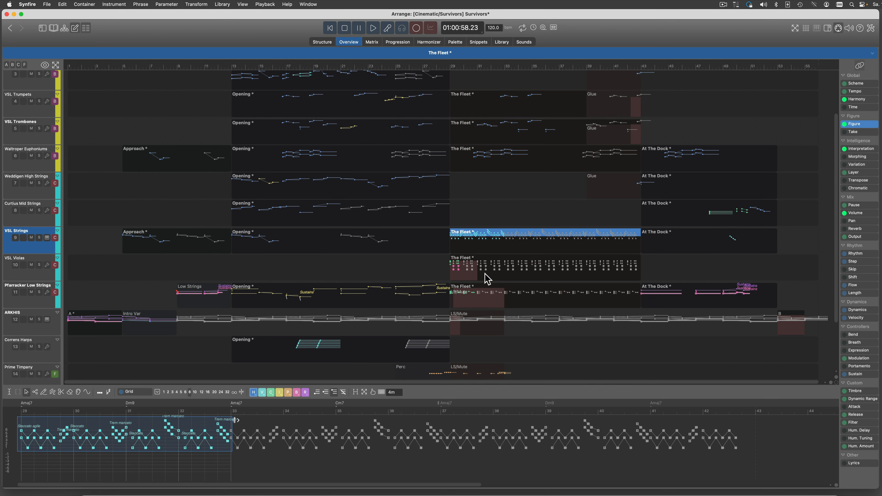
{"action": "left_click", "coordinate": [462, 292]}
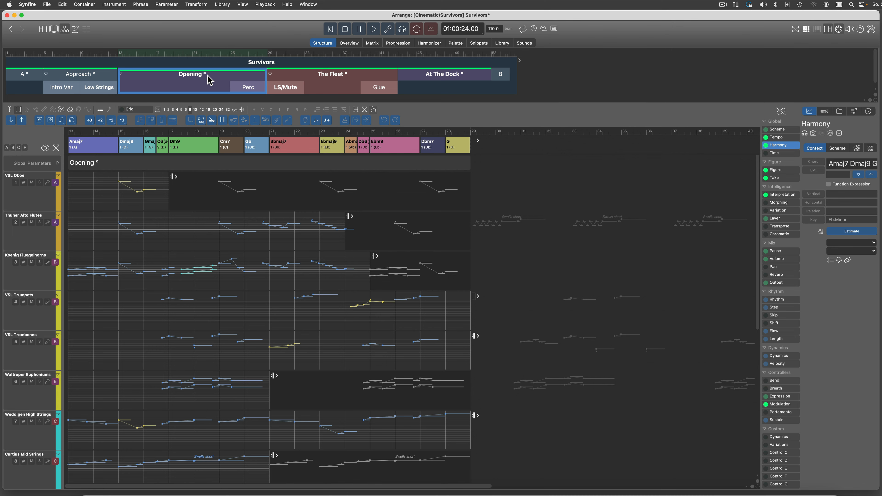
- Open the Opening container's chord progression and estimate its key as D.Minor
{"action": "left_click", "coordinate": [398, 44]}
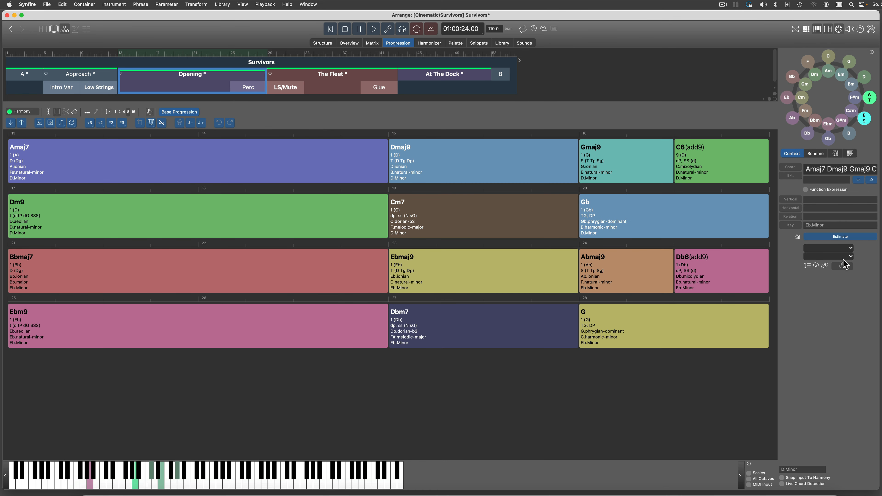
{"action": "left_click", "coordinate": [847, 239]}
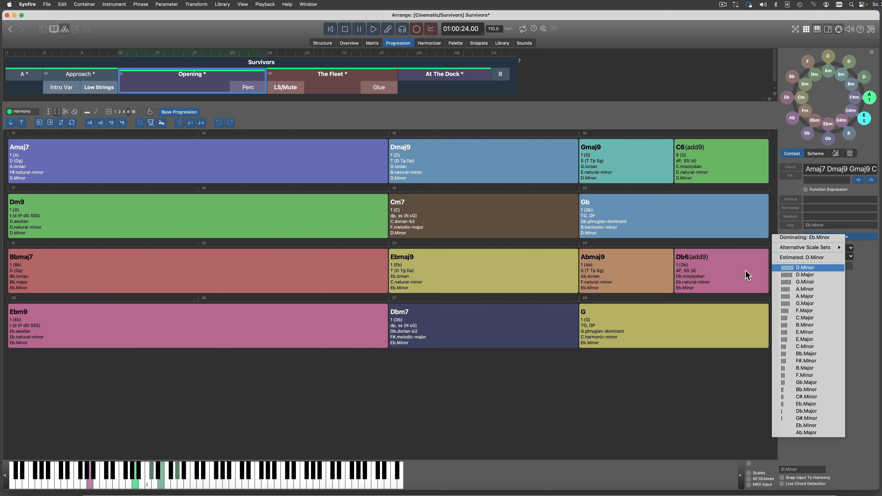
{"action": "left_click", "coordinate": [802, 267]}
- Reverse the order of the Opening chords from Bbmaj7 through the final G and transpose them down three semitones
{"action": "left_click", "coordinate": [359, 291]}
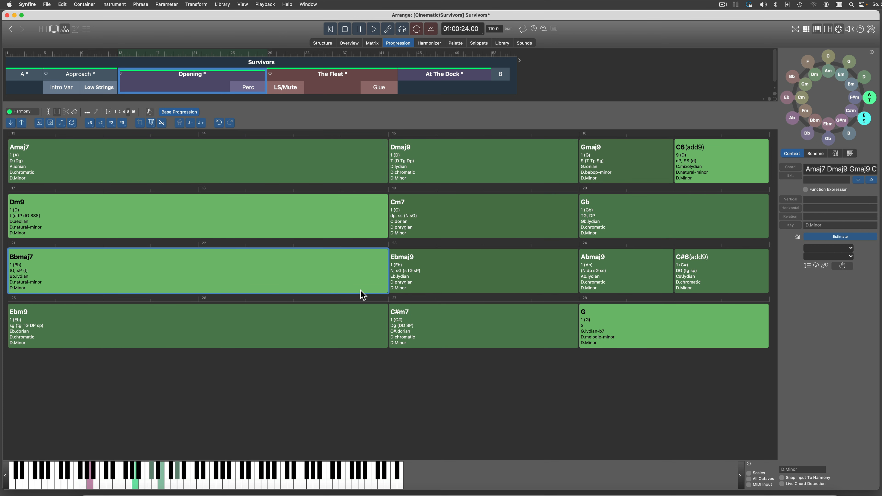
{"action": "left_click", "coordinate": [607, 313], "text": "shift"}
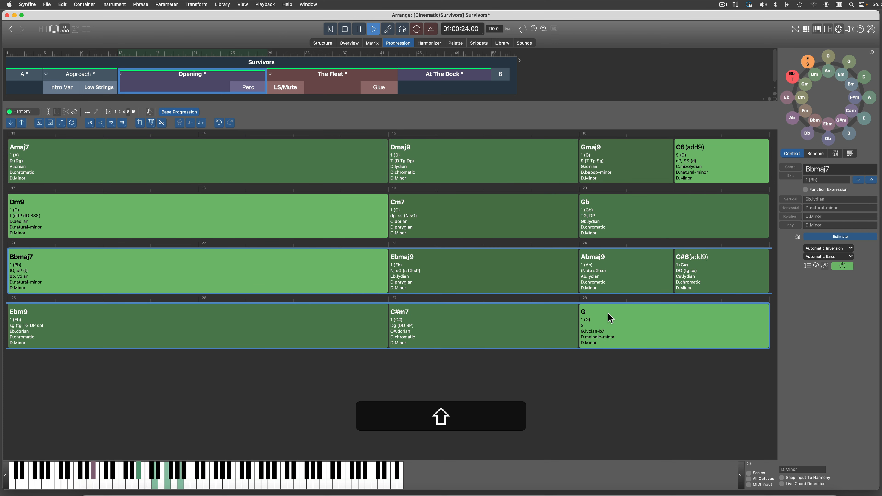
{"action": "key", "text": "super+Left"}
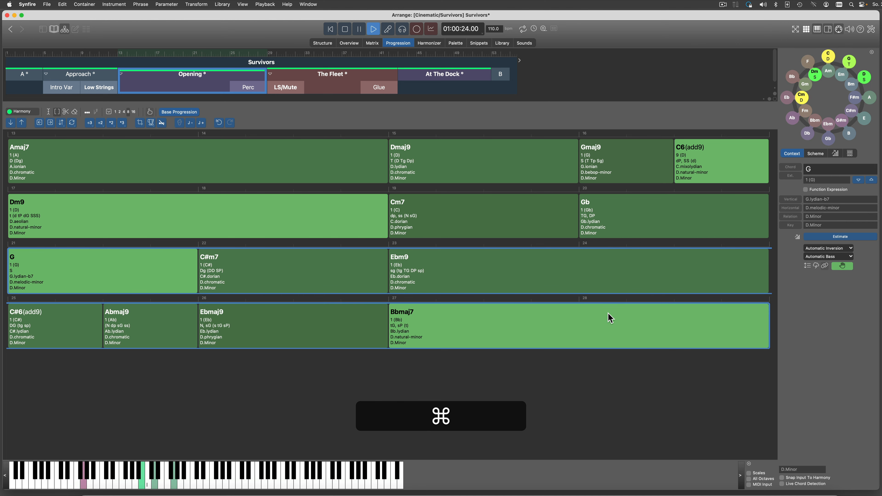
{"action": "key", "text": "super+Down"}
{"action": "key", "text": "super+Down"}
{"action": "key", "text": "super+Down"}
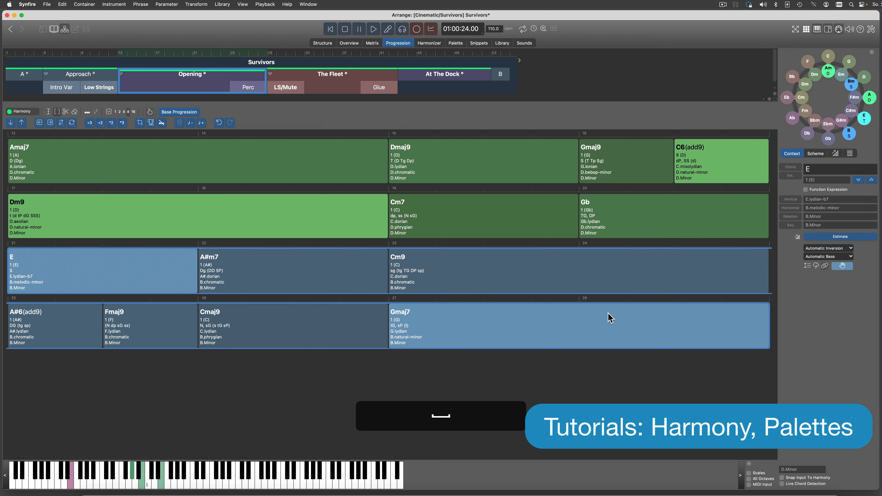
- Show the library and assign the Var 2 progression starting Dm7 Bb Fmaj9 C9 to the Opening container
{"action": "left_click", "coordinate": [54, 30]}
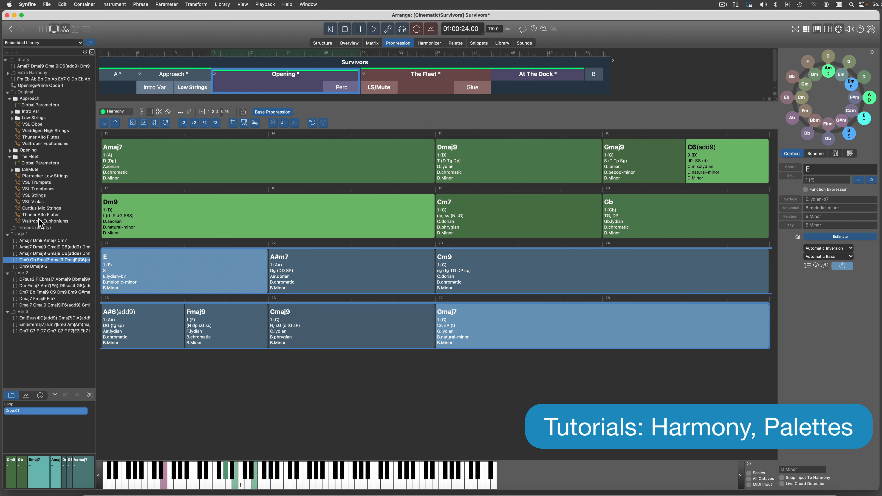
{"action": "left_click", "coordinate": [26, 292]}
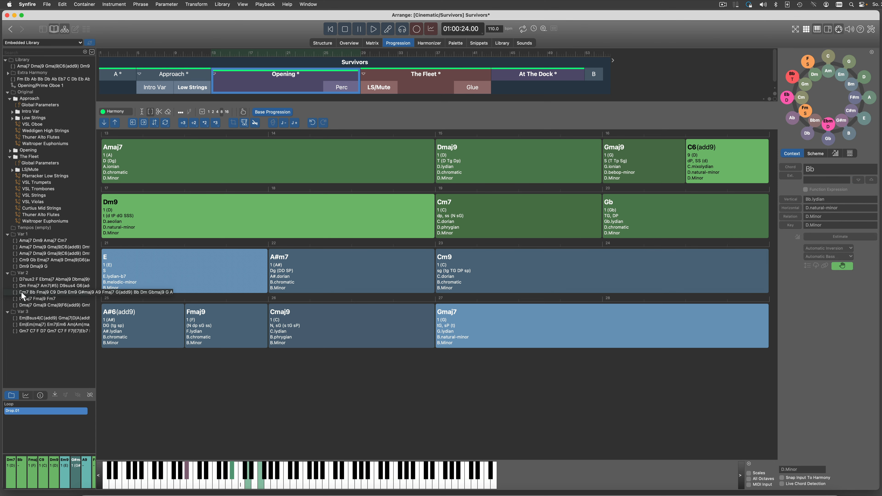
{"action": "left_click_drag", "start_coordinate": [179, 184], "coordinate": [304, 80]}
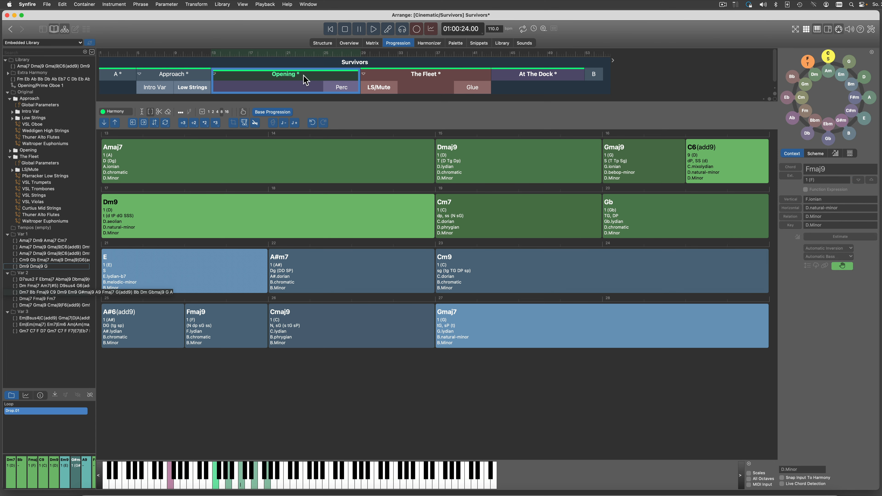
- In the Structure view, assign the Var 2 progression starting Dm Fmaj7 Am7(#5) D9sus4 to The Fleet container
{"action": "left_click", "coordinate": [323, 43]}
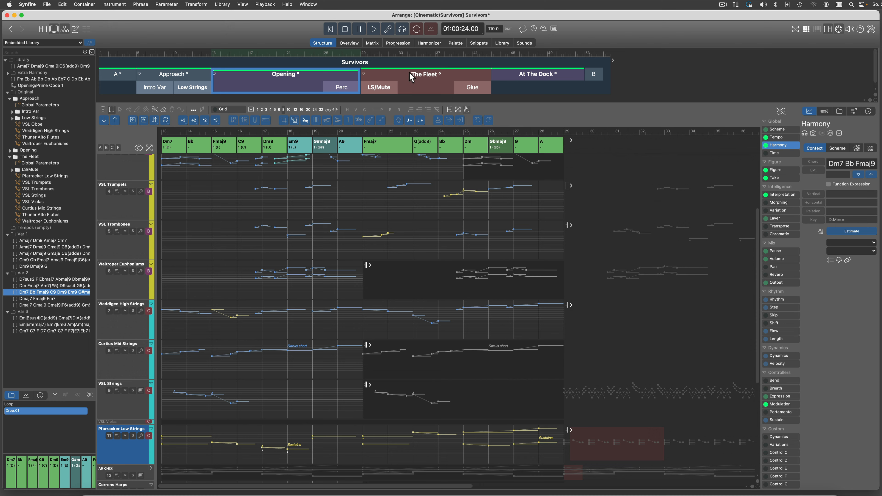
{"action": "left_click", "coordinate": [414, 78]}
{"action": "left_click", "coordinate": [30, 286]}
{"action": "left_click_drag", "start_coordinate": [29, 286], "coordinate": [421, 77]}
- Assign the Var 2 progression starting D7sus2 F Ebmaj7 Abmaj9 to At The Dock and play the arrangement from Opening
{"action": "left_click", "coordinate": [506, 77]}
{"action": "left_click", "coordinate": [34, 279]}
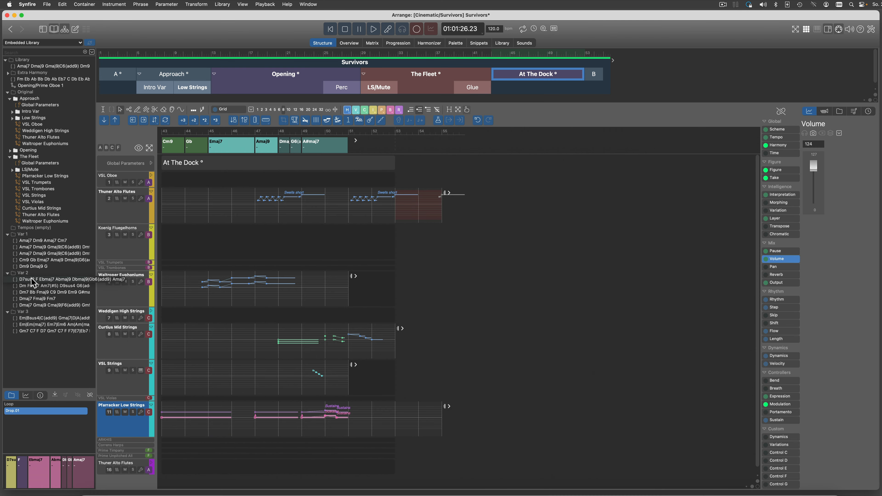
{"action": "left_click_drag", "start_coordinate": [34, 279], "coordinate": [526, 78]}
{"action": "left_click", "coordinate": [337, 80]}
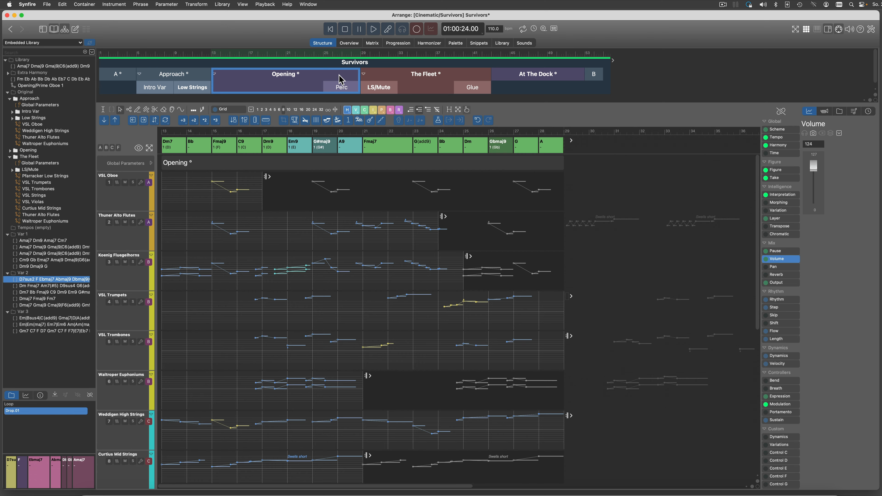
{"action": "key", "text": "space"}
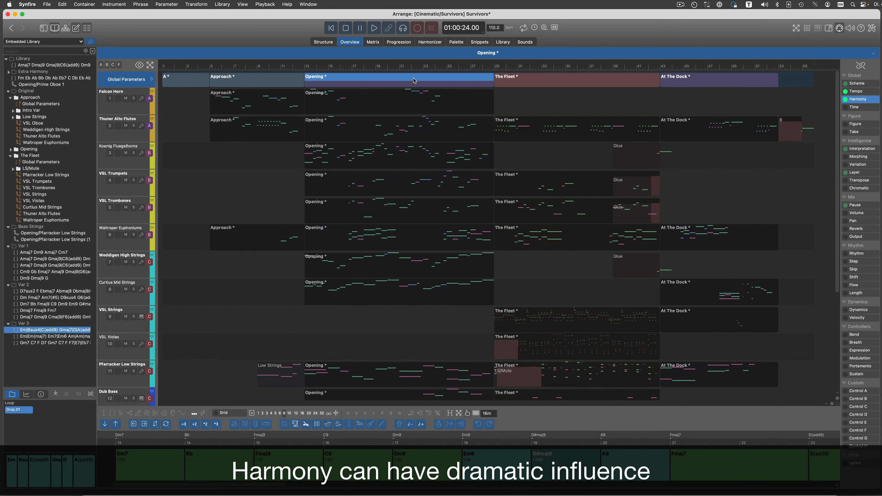
- Assign the Var 3 progression Em, Bsus4, C(add9), Gmaj7, D, A(add9) to Opening, The Fleet and At The Dock, and play The Fleet
{"action": "left_click_drag", "start_coordinate": [413, 80], "coordinate": [413, 80]}
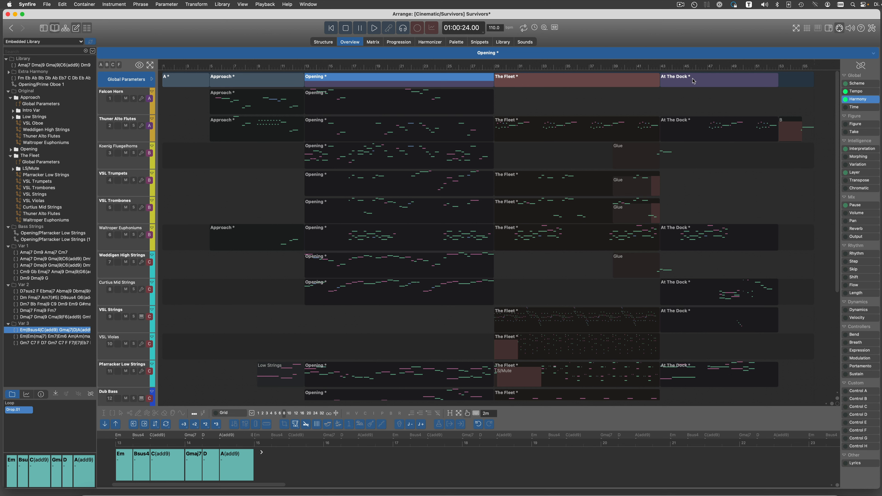
{"action": "left_click", "coordinate": [573, 81]}
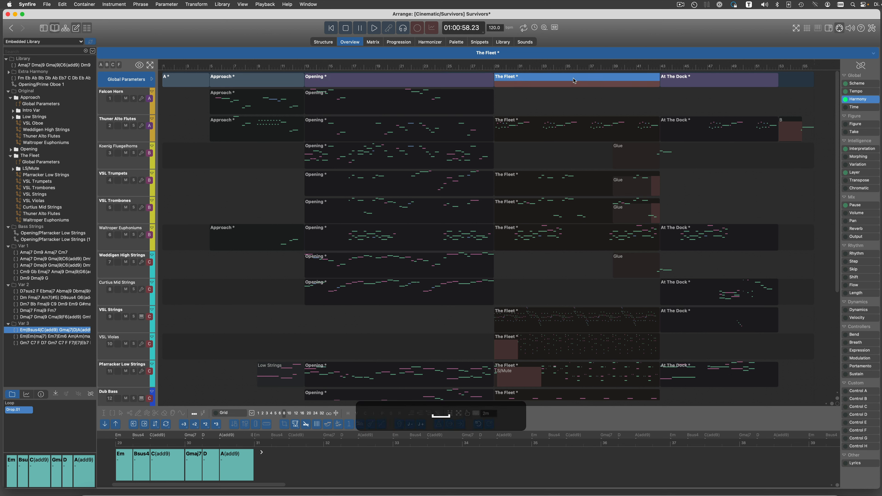
{"action": "key", "text": "space"}
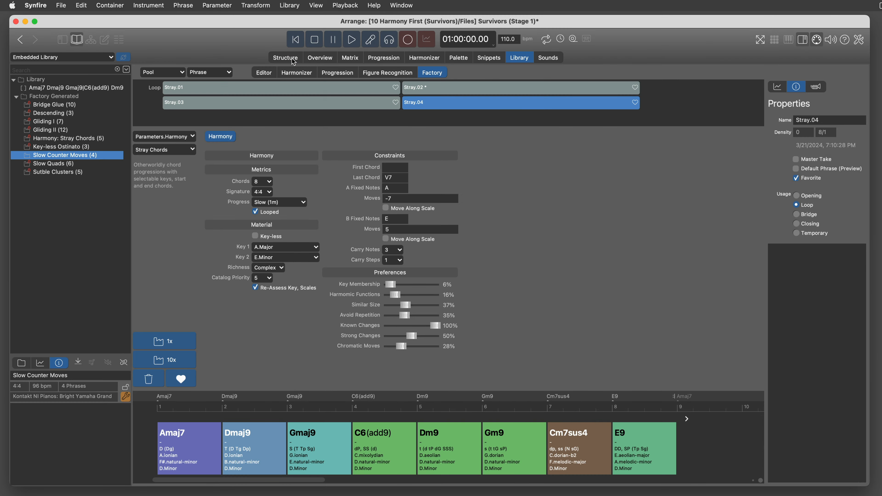
- Open the Structure view of Survivors (Stage 1) and audition its harmony chords in order from Amaj7 to Gb
{"action": "left_click", "coordinate": [293, 59]}
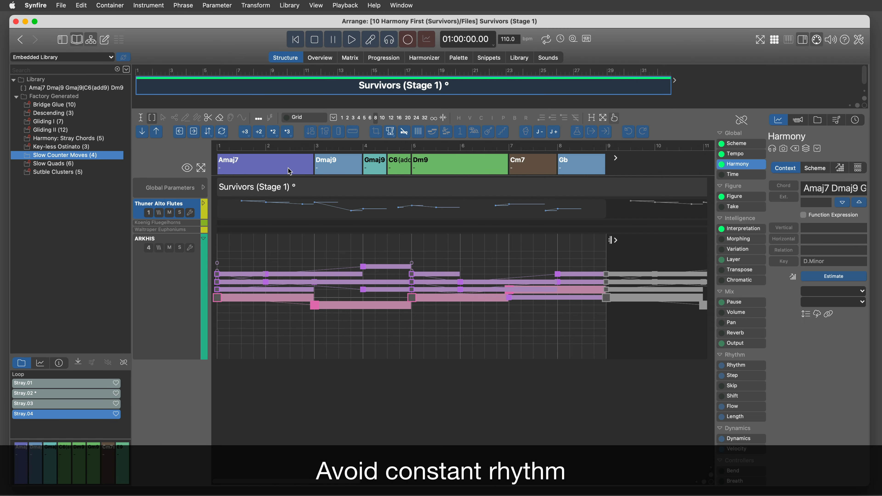
{"action": "left_click", "coordinate": [289, 170]}
{"action": "left_click", "coordinate": [329, 170]}
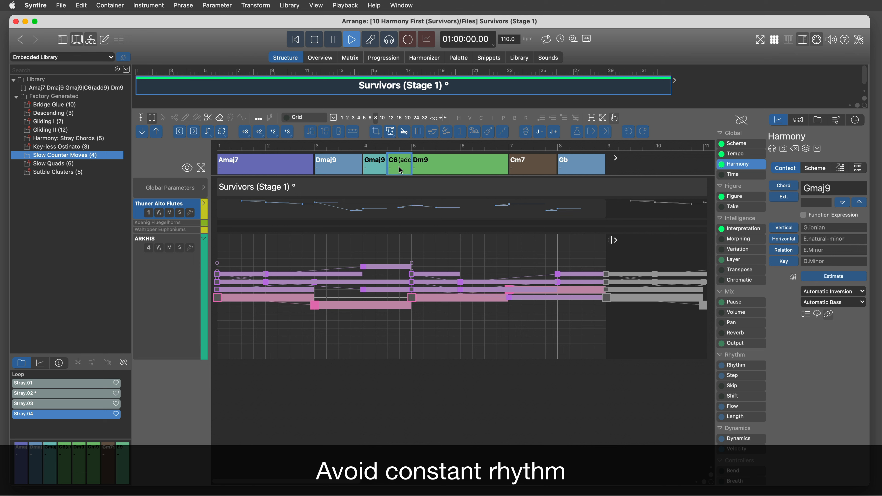
{"action": "left_click", "coordinate": [459, 170]}
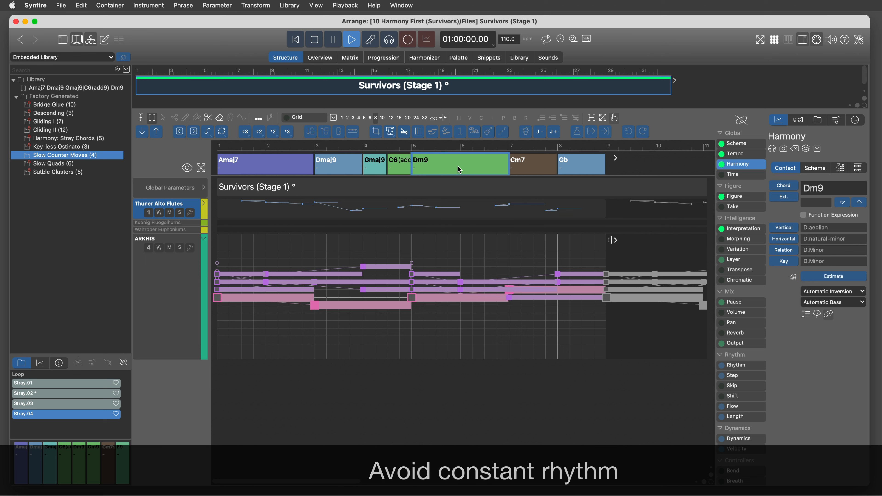
{"action": "left_click", "coordinate": [520, 169]}
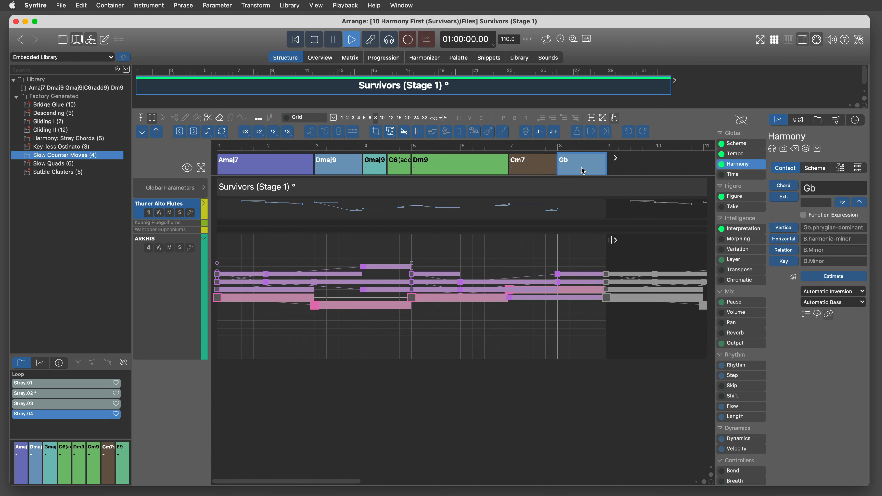
{"action": "key", "text": "space"}
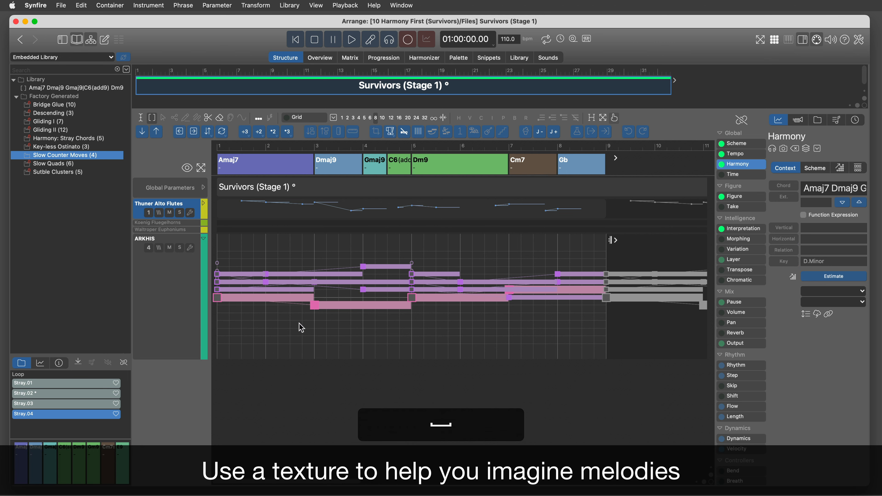
- Shift the upper figure segment of the ARKHIS texture up and back, and select and deselect all its segments
{"action": "scroll", "coordinate": [262, 321], "scroll_direction": "up", "scroll_amount": 5}
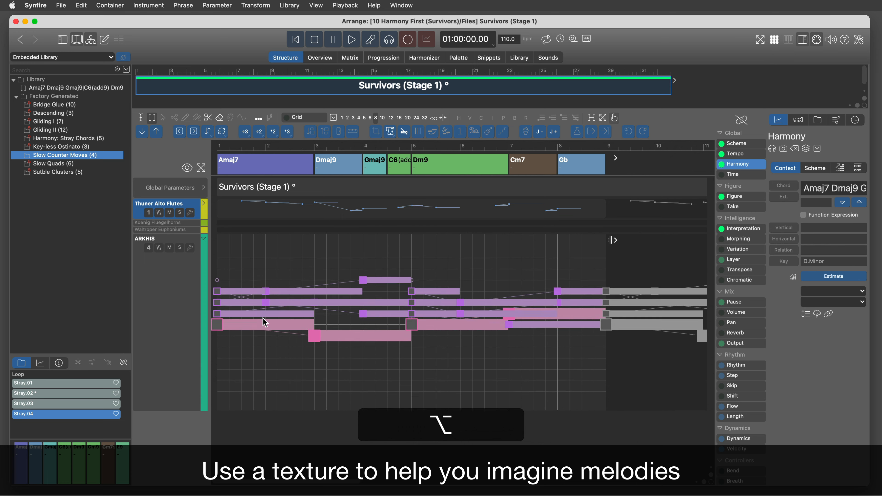
{"action": "left_click", "coordinate": [364, 286]}
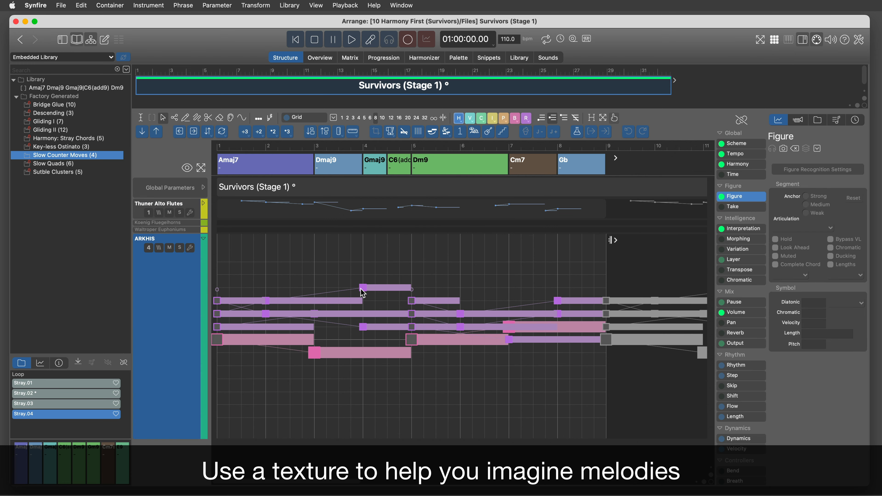
{"action": "left_click", "coordinate": [364, 288]}
{"action": "left_click_drag", "start_coordinate": [327, 291], "coordinate": [326, 266]}
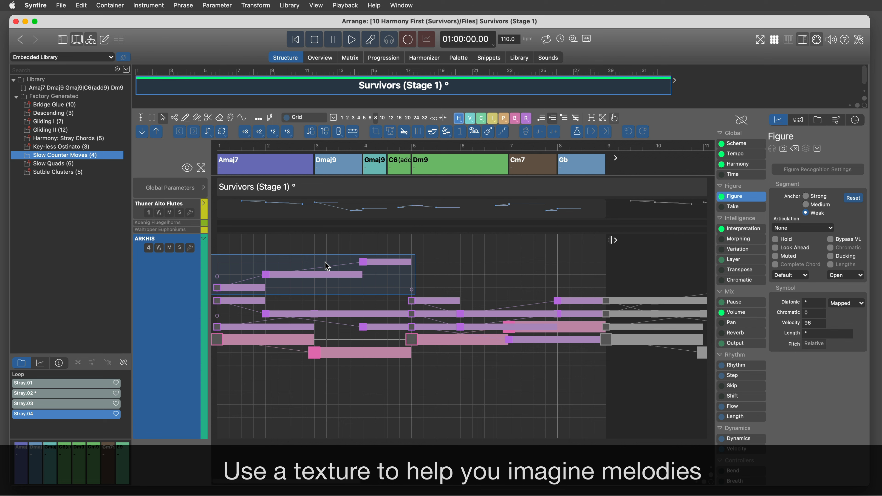
{"action": "left_click_drag", "start_coordinate": [326, 266], "coordinate": [321, 291]}
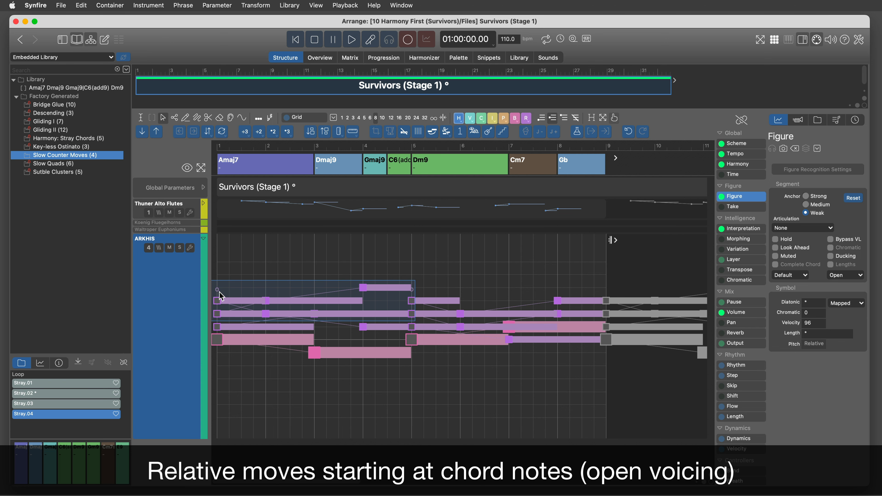
{"action": "left_click", "coordinate": [291, 270]}
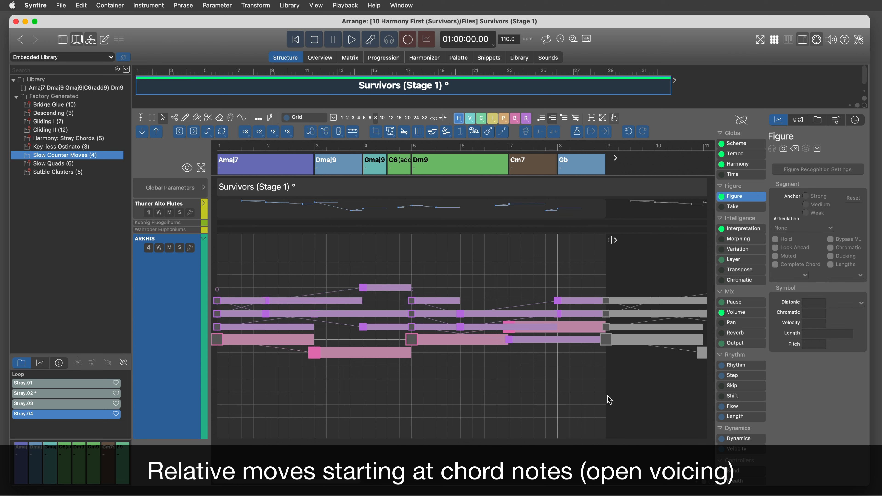
{"action": "left_click_drag", "start_coordinate": [339, 362], "coordinate": [201, 254]}
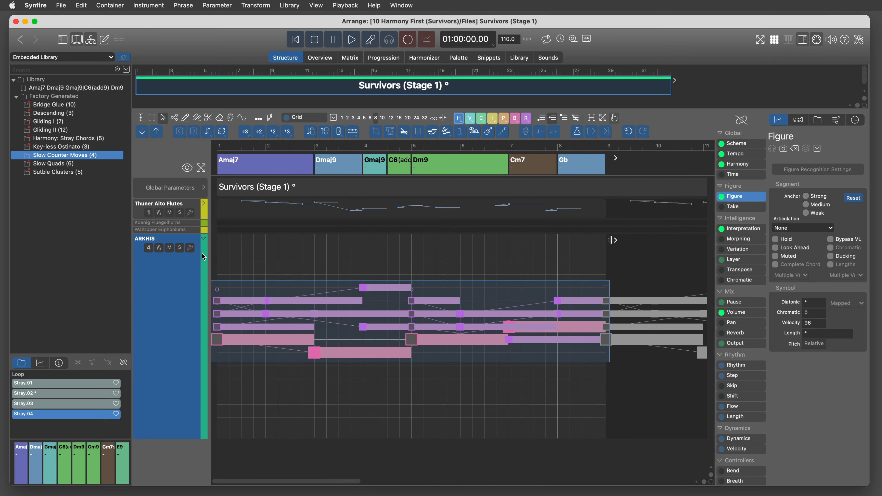
{"action": "left_click", "coordinate": [263, 268]}
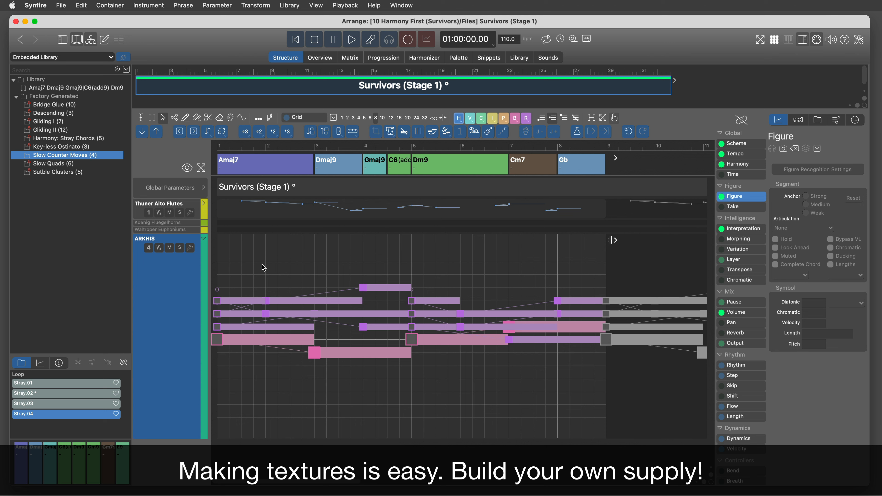
- Expand the Thuner Alto Flutes figure above the ARKHIS texture, fit both in view and play the first eight bars
{"action": "left_click", "coordinate": [204, 204]}
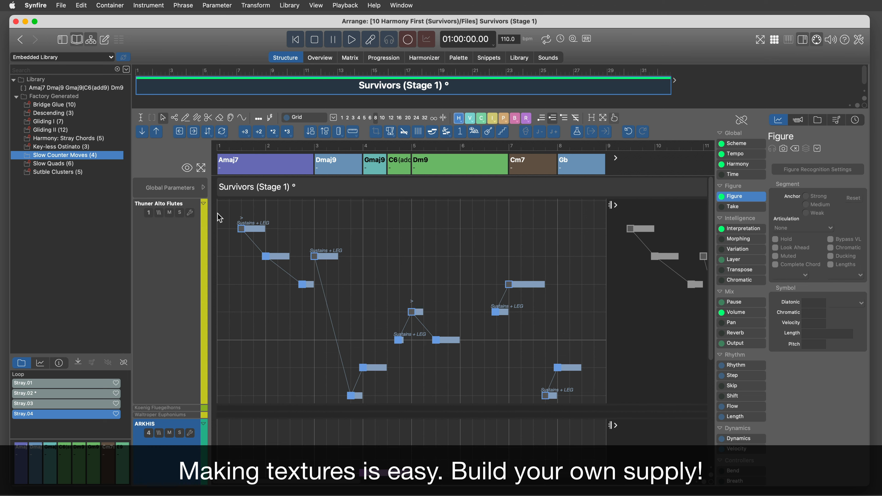
{"action": "left_click", "coordinate": [202, 169]}
{"action": "left_click", "coordinate": [274, 168]}
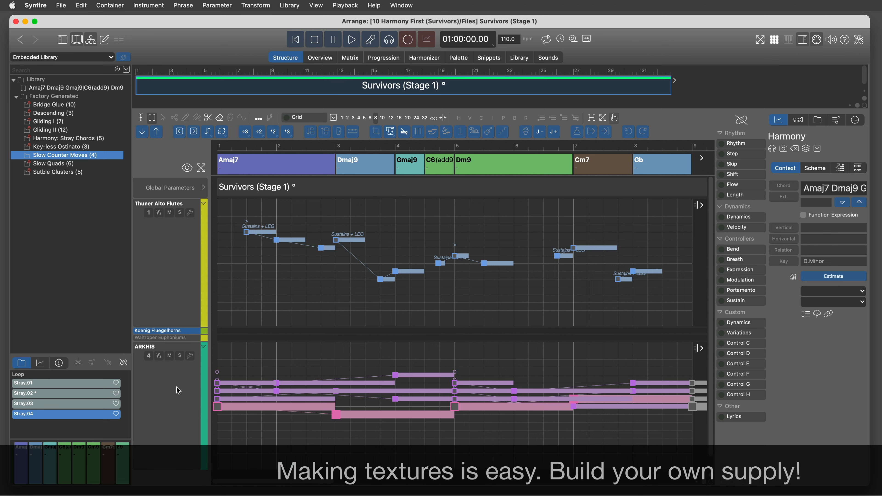
{"action": "left_click", "coordinate": [177, 394]}
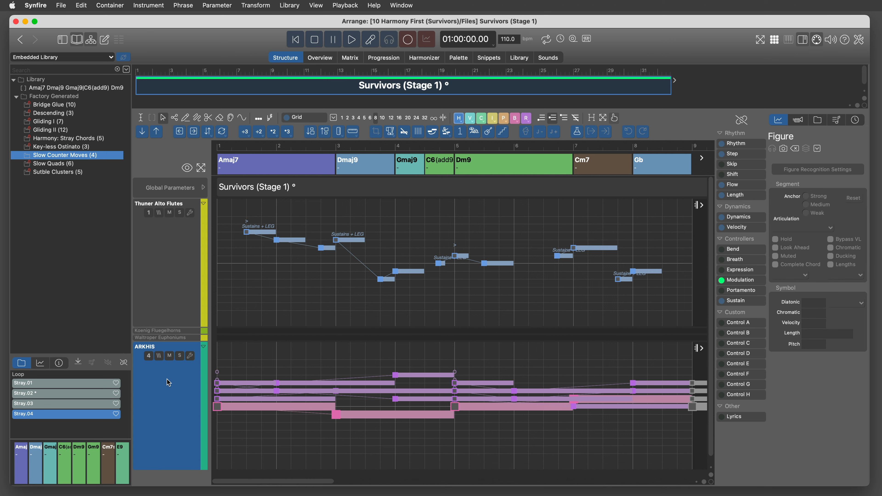
{"action": "key", "text": "space"}
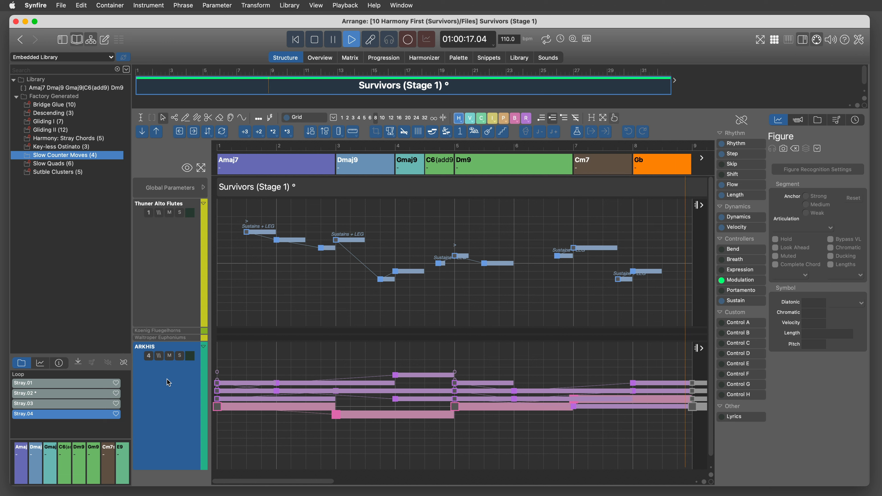
{"action": "key", "text": "space"}
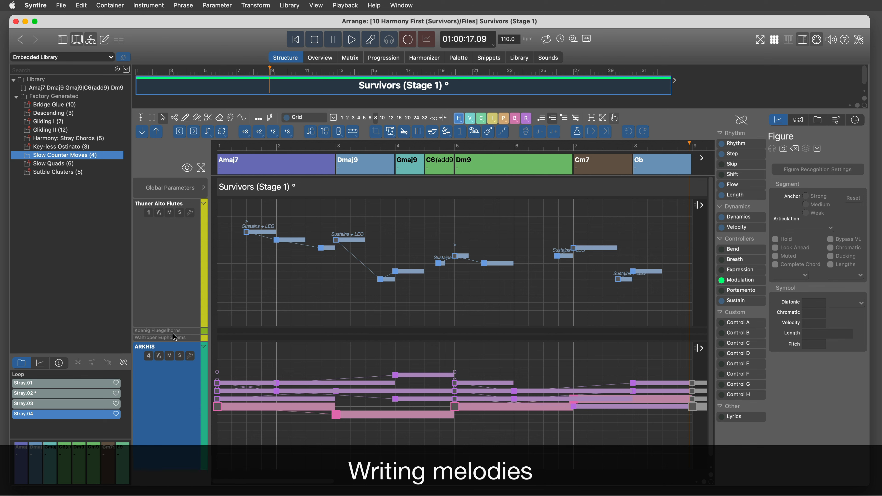
- Open the Koenig Fluegelhorns figure for editing and show the Thuner Alto Flutes figure as its background
{"action": "left_click", "coordinate": [174, 331]}
{"action": "left_click", "coordinate": [175, 334]}
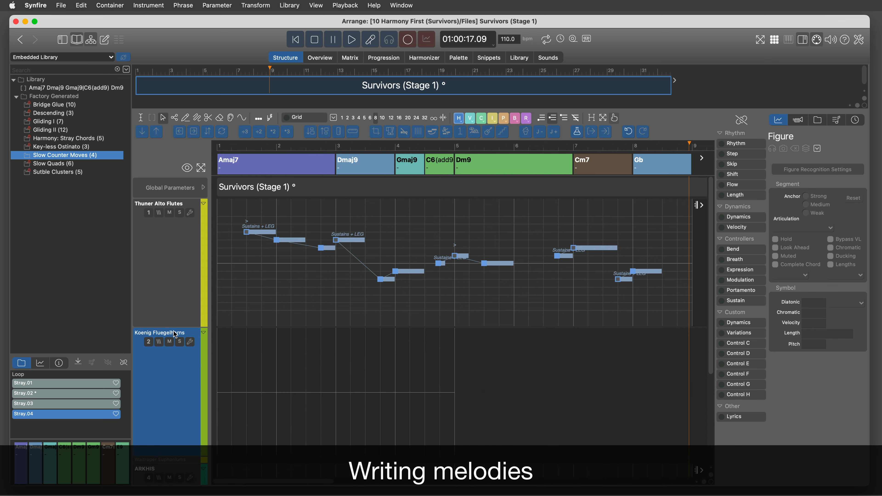
{"action": "double_click", "coordinate": [245, 376]}
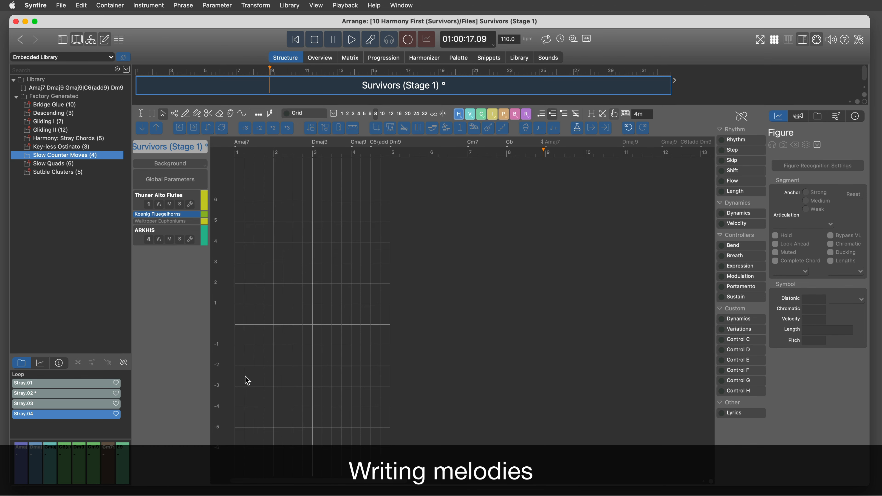
{"action": "left_click", "coordinate": [196, 169]}
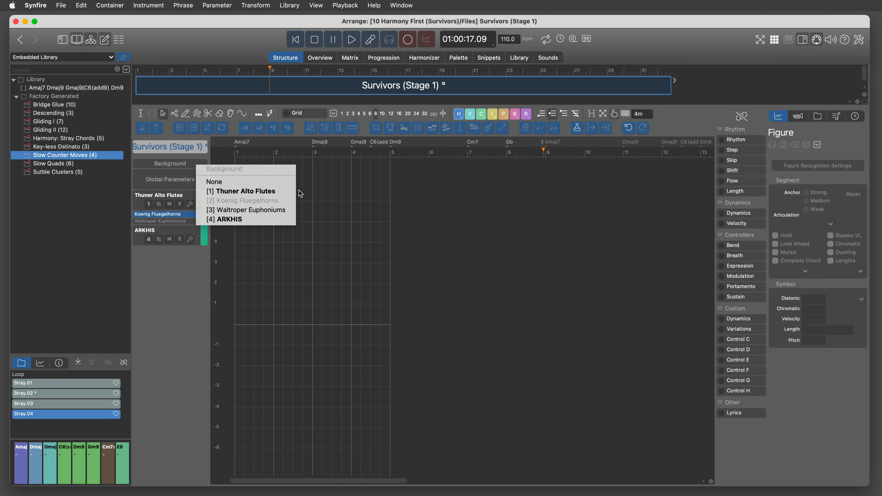
{"action": "left_click", "coordinate": [289, 191]}
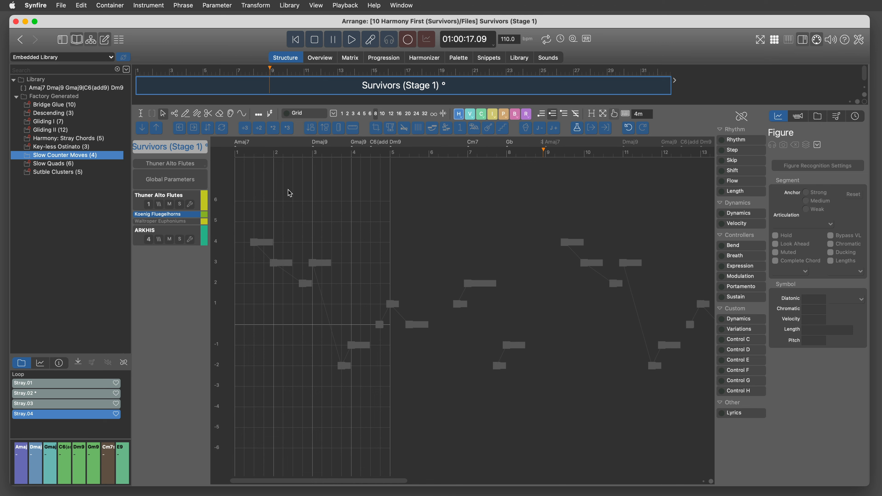
- Restore the 12-bar Koenig Fluegelhorns melody phrase by phrase with repeated undos
{"action": "key", "text": "super+z"}
{"action": "key", "text": "super+z"}
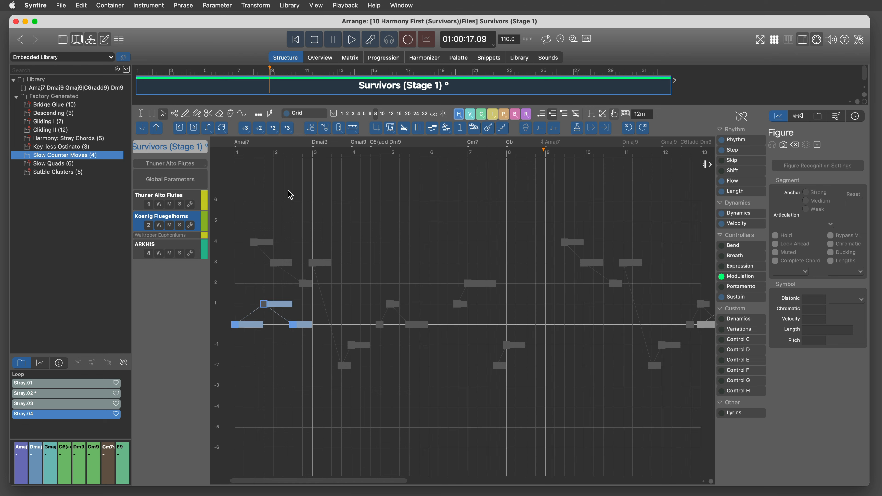
{"action": "key", "text": "super+z"}
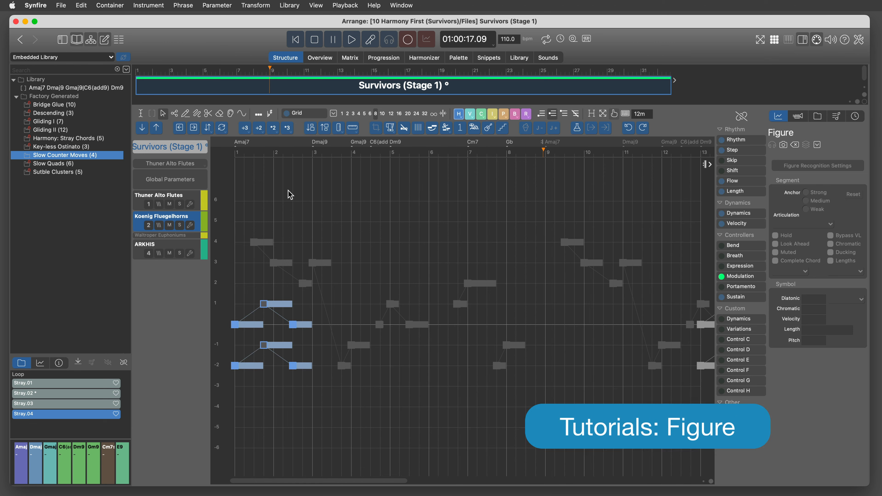
{"action": "key", "text": "super+z"}
{"action": "key", "text": "super+z"}
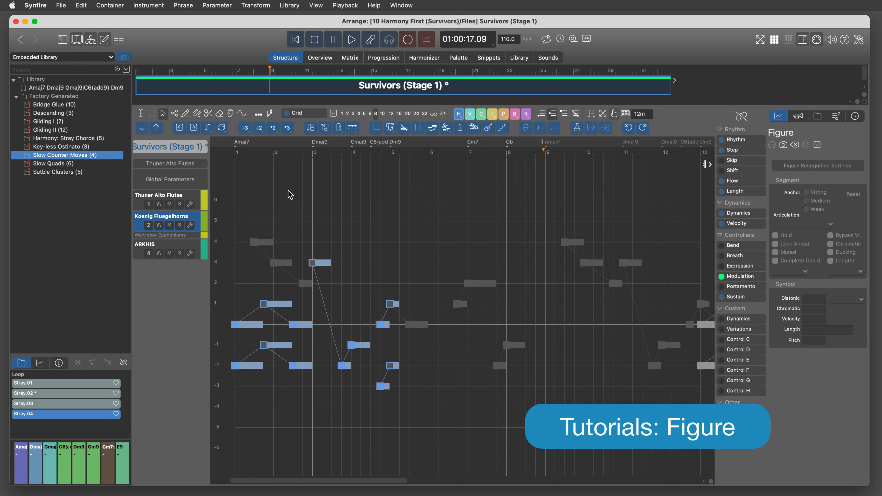
{"action": "key", "text": "super+z"}
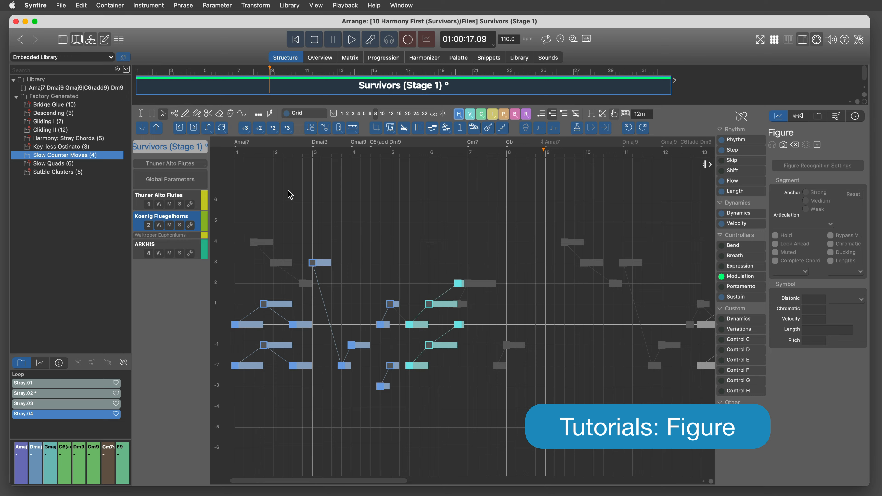
{"action": "key", "text": "super+z"}
{"action": "key", "text": "super+z"}
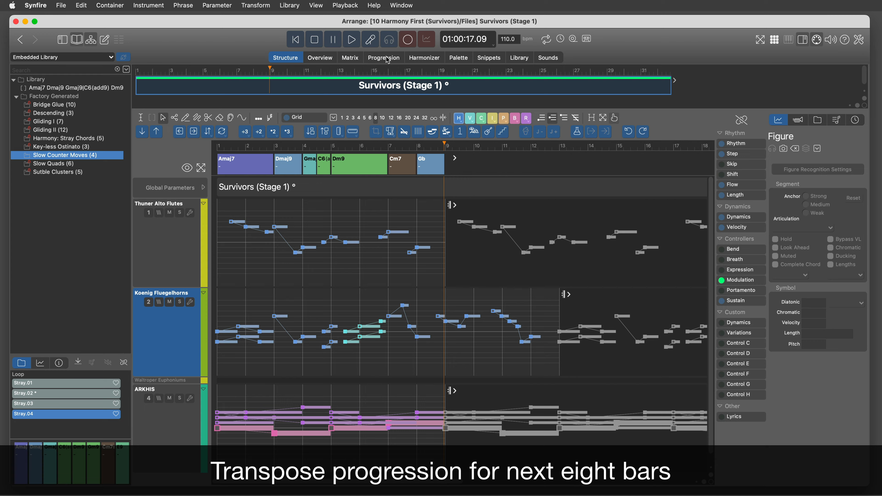
- In the Progression view, copy all chords from Amaj7 to Gb, append them at bar 9 and transpose the copy up a semitone
{"action": "left_click", "coordinate": [386, 59]}
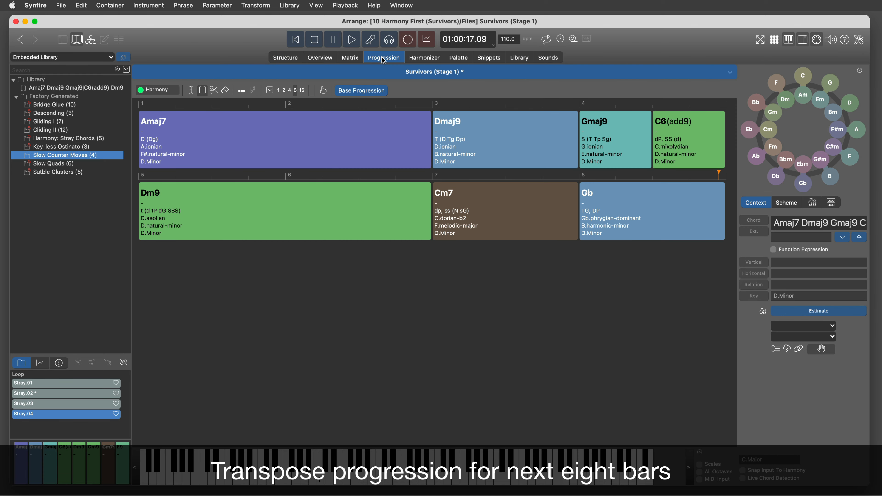
{"action": "left_click", "coordinate": [363, 151]}
{"action": "left_click", "coordinate": [617, 210], "text": "shift"}
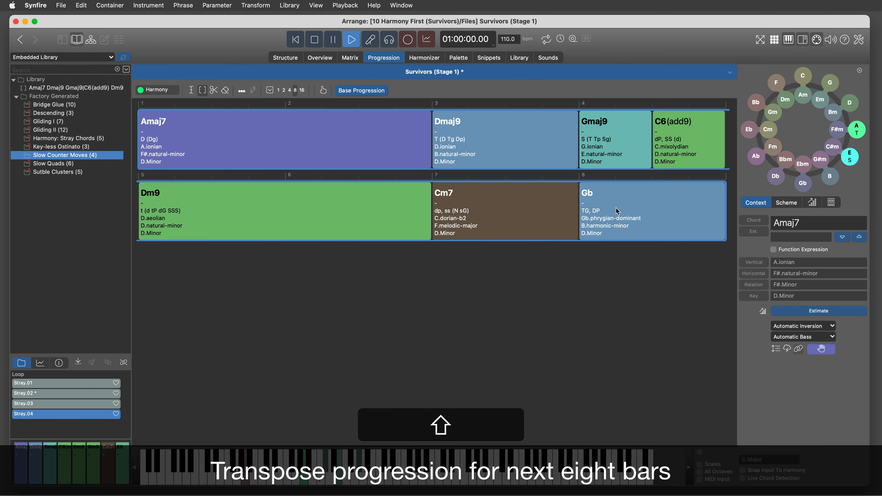
{"action": "key", "text": "super+c"}
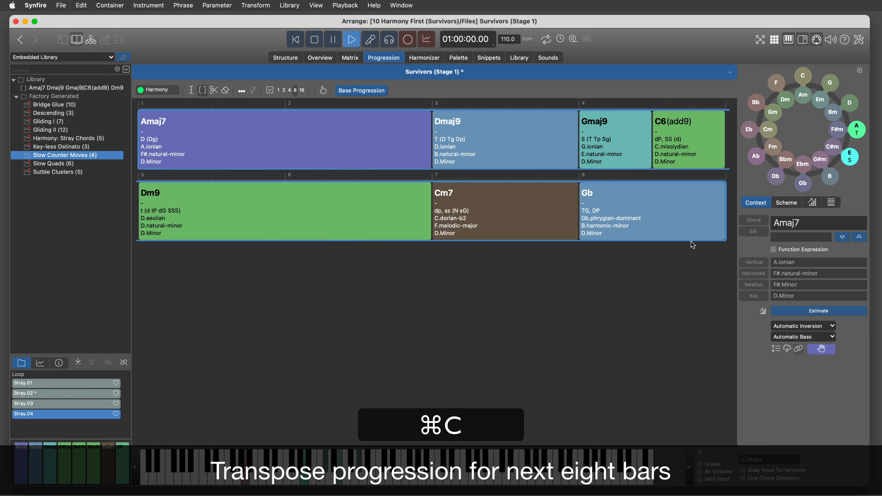
{"action": "left_click", "coordinate": [730, 220]}
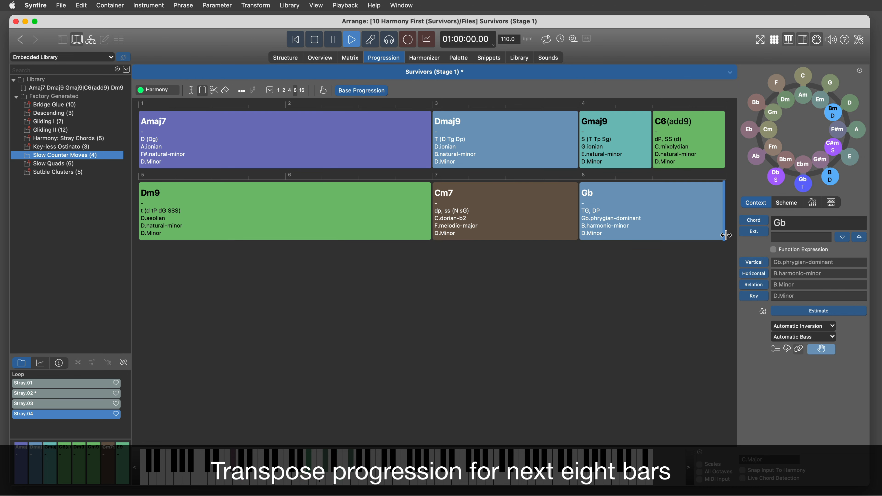
{"action": "key", "text": "super+v"}
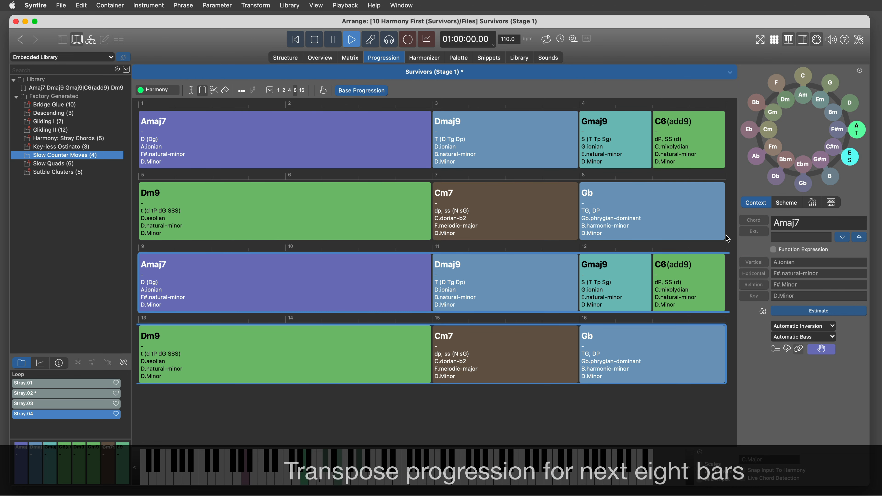
{"action": "key", "text": "super+Up"}
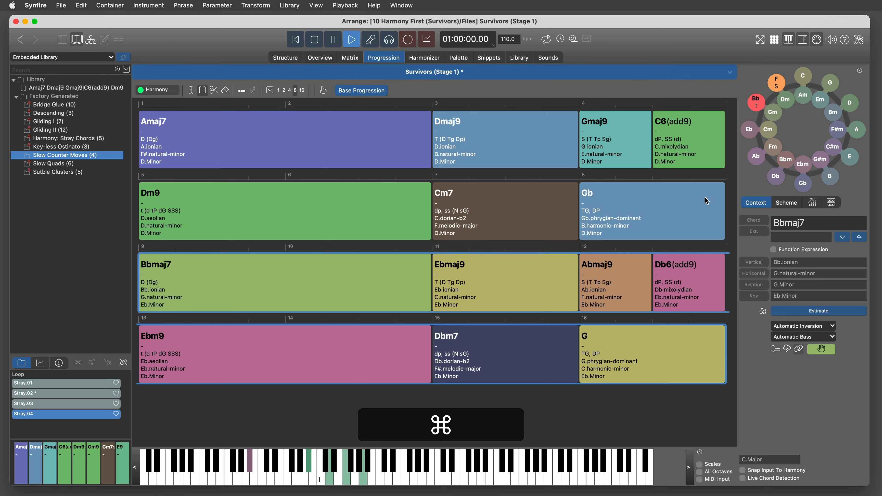
- Return to the Structure view, play the extended 16-bar progression from the start and stop playback
{"action": "left_click", "coordinate": [290, 59]}
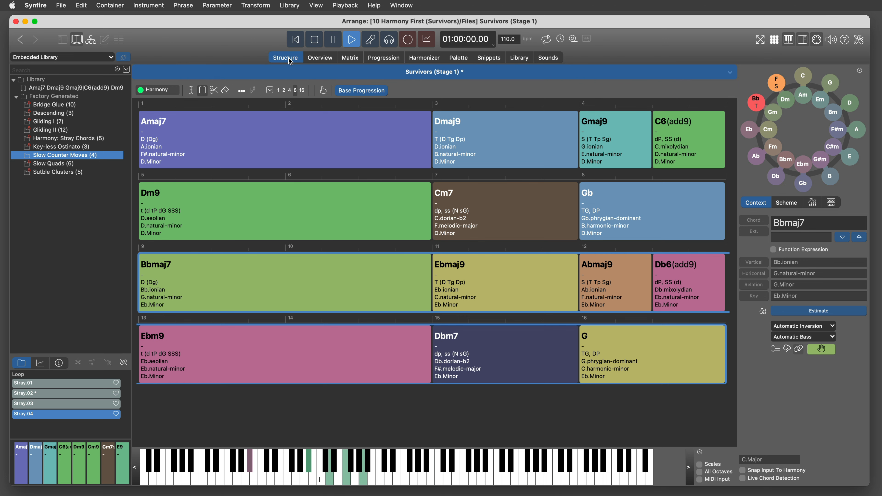
{"action": "left_click", "coordinate": [315, 41]}
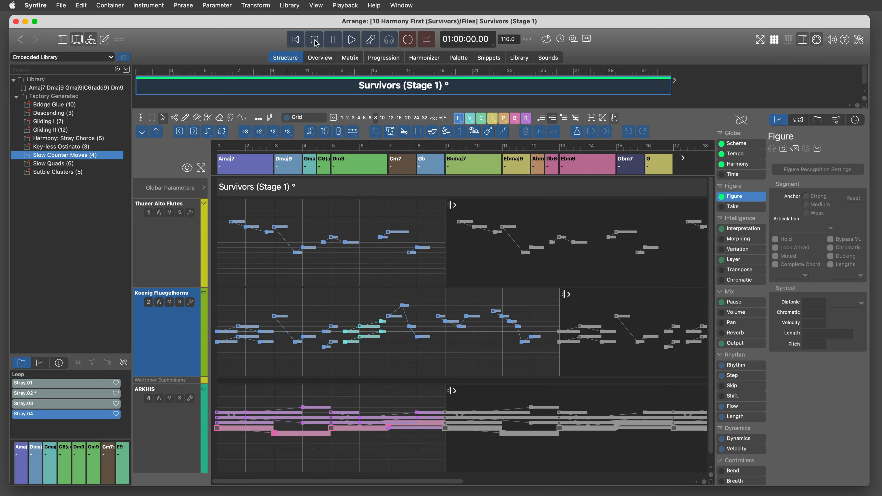
{"action": "left_click", "coordinate": [351, 41]}
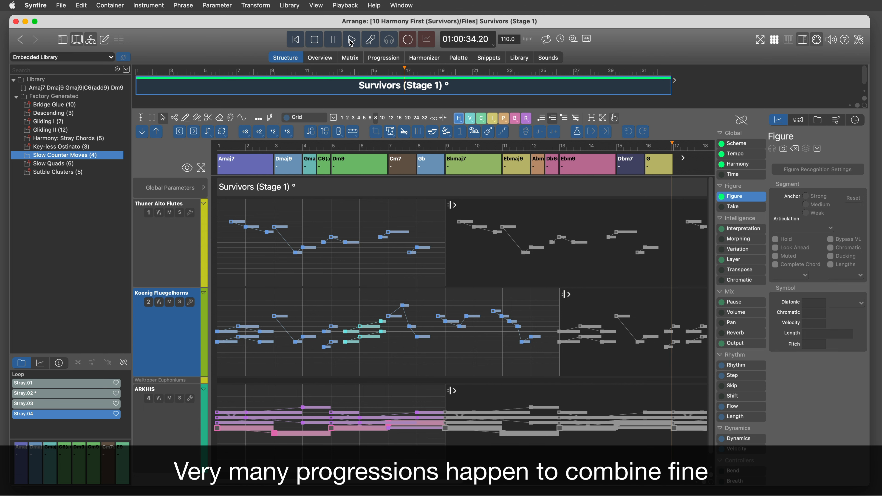
{"action": "left_click", "coordinate": [315, 39]}
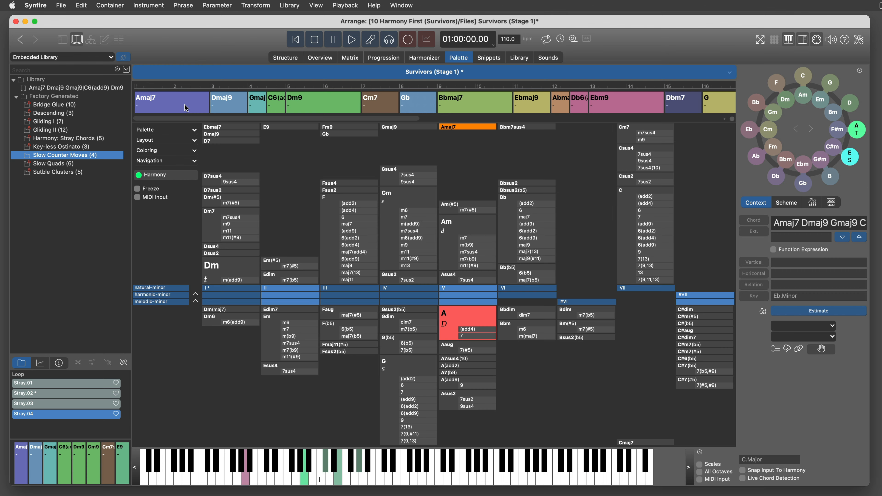
- Audition the progression's chords one by one from Amaj7 to Gb to see where each falls in the palette
{"action": "left_click", "coordinate": [185, 108]}
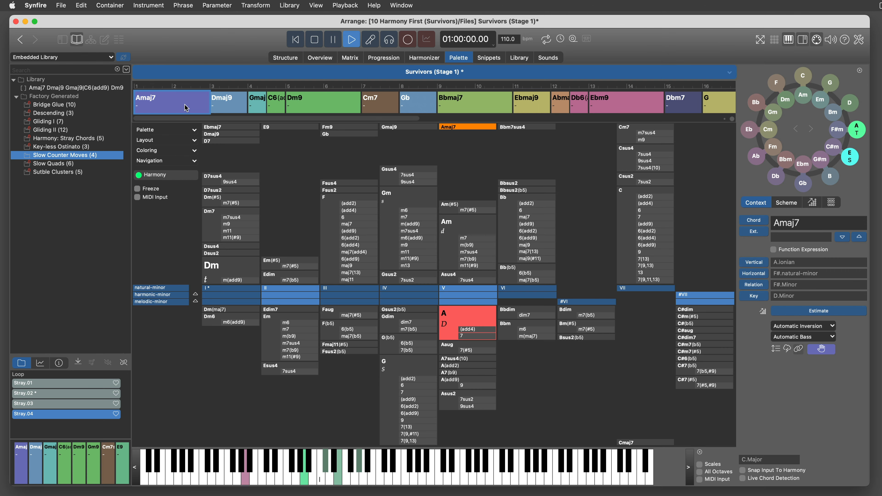
{"action": "left_click", "coordinate": [223, 109]}
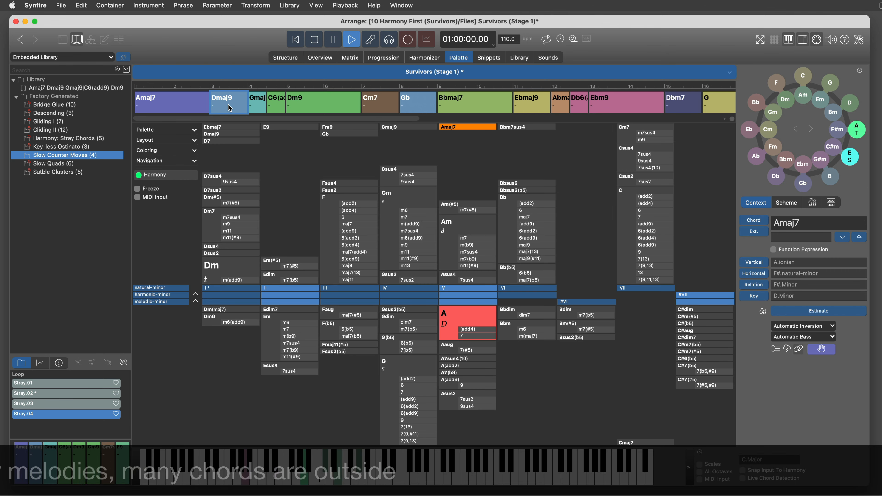
{"action": "left_click", "coordinate": [257, 109]}
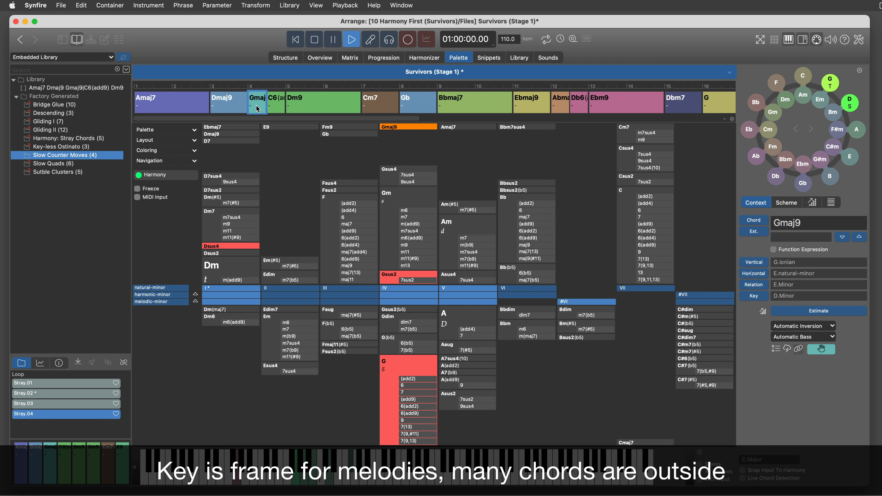
{"action": "left_click", "coordinate": [274, 109]}
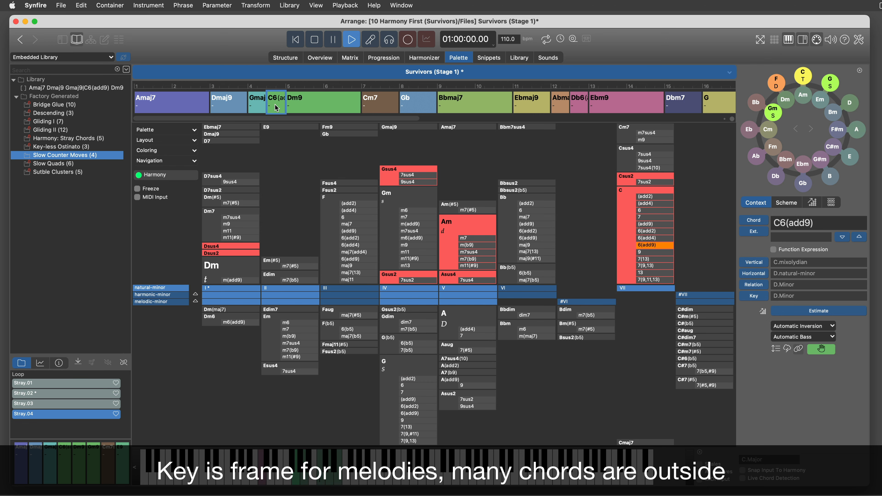
{"action": "left_click", "coordinate": [334, 107]}
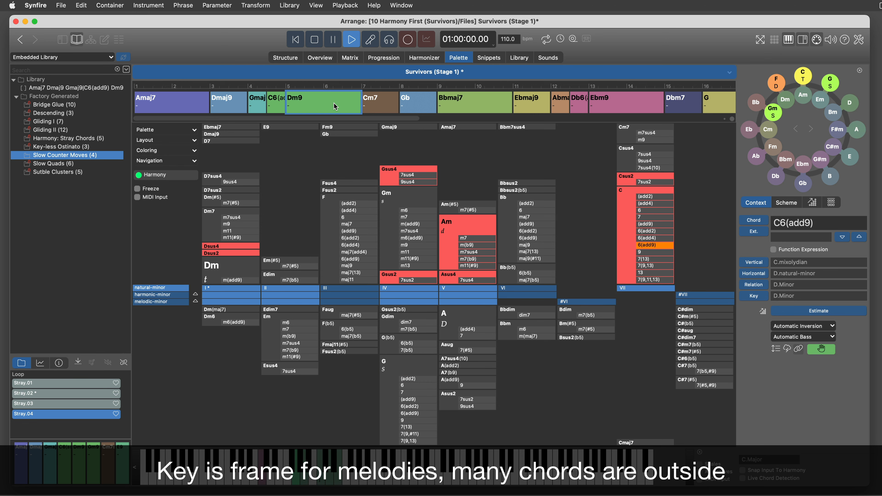
{"action": "left_click", "coordinate": [376, 107]}
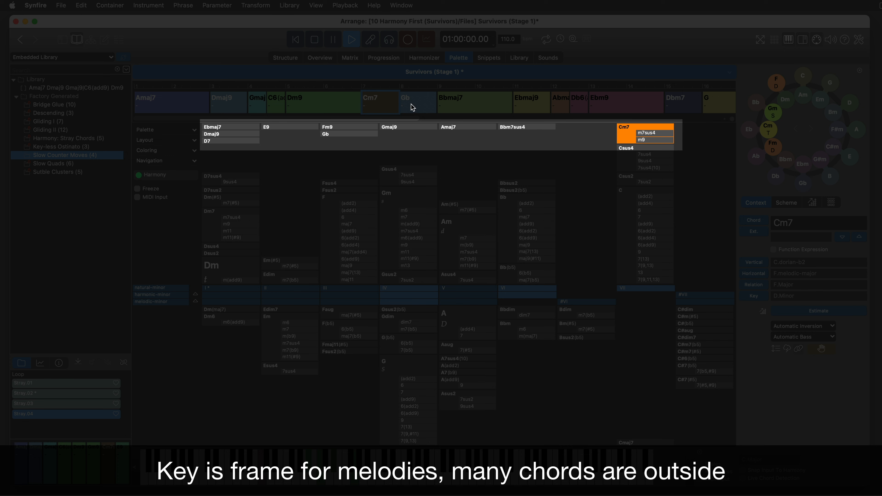
{"action": "left_click", "coordinate": [413, 107]}
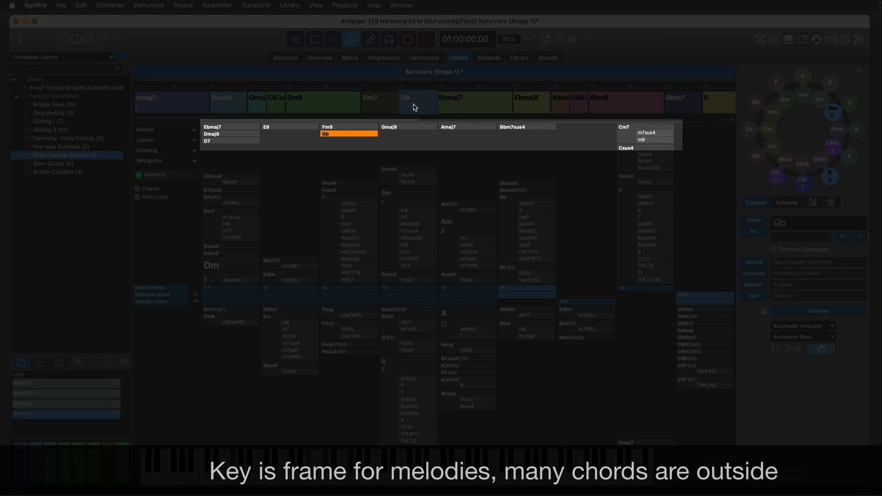
{"action": "key", "text": "space"}
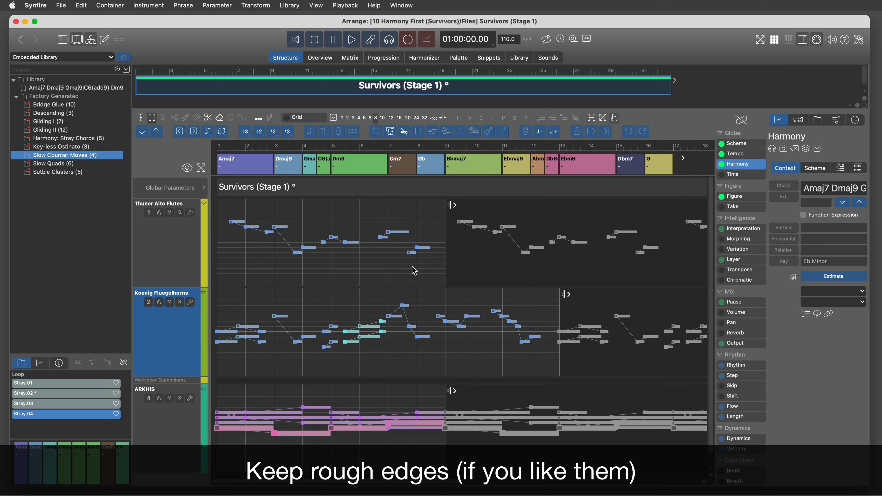
- Take a snapshot of the looping Thuner Alto Flutes figure and mirror its phrases in bars 9 to 13
{"action": "scroll", "coordinate": [411, 266], "scroll_direction": "down", "scroll_amount": 5}
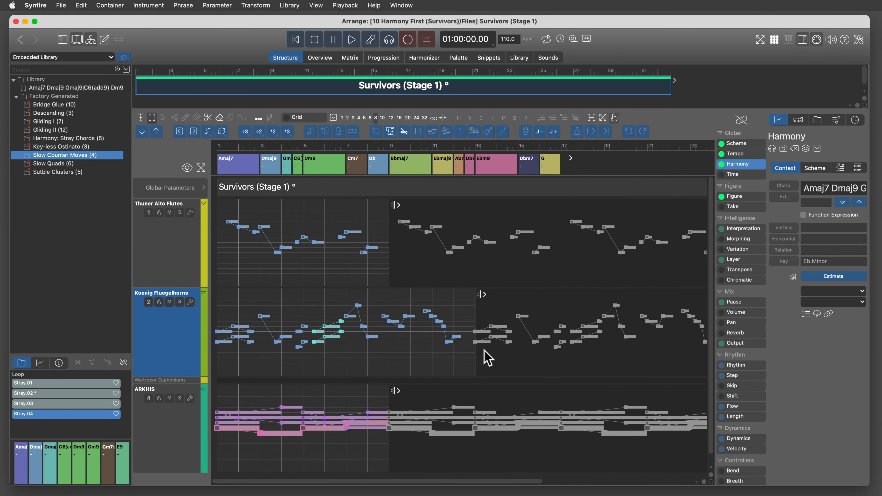
{"action": "left_click", "coordinate": [170, 241]}
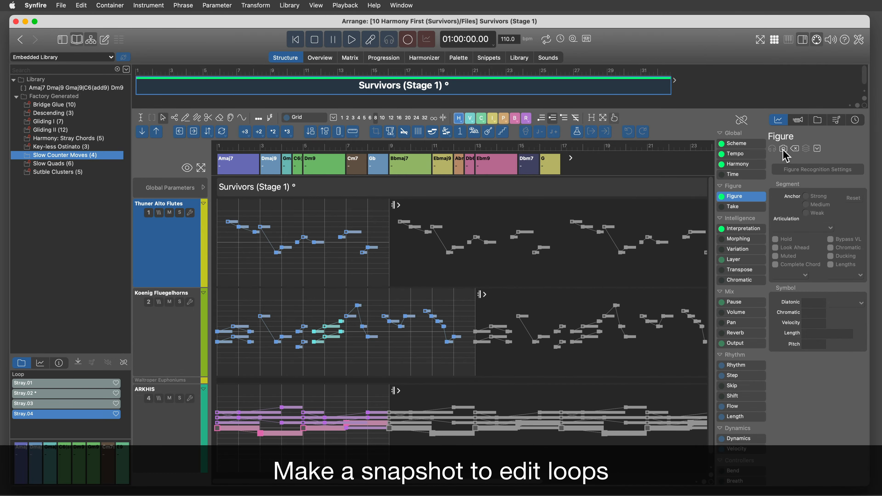
{"action": "left_click", "coordinate": [783, 149]}
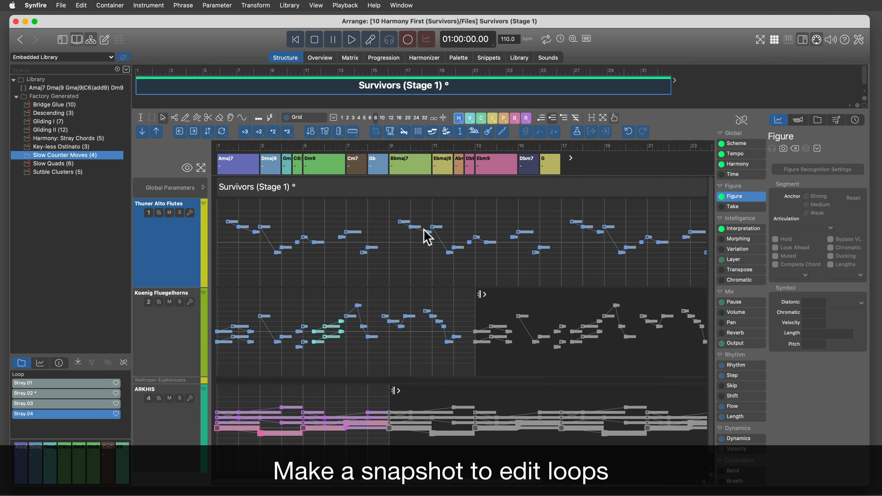
{"action": "left_click_drag", "start_coordinate": [399, 219], "coordinate": [504, 276]}
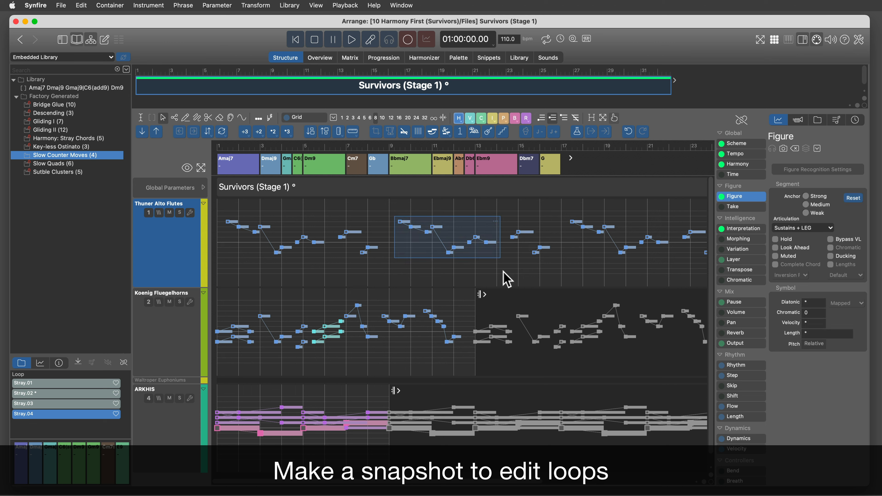
{"action": "key", "text": "i"}
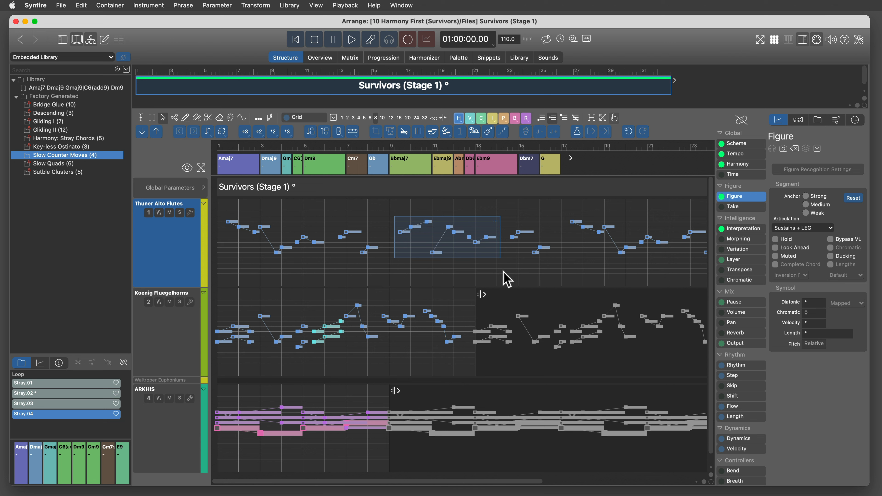
{"action": "left_click", "coordinate": [506, 277]}
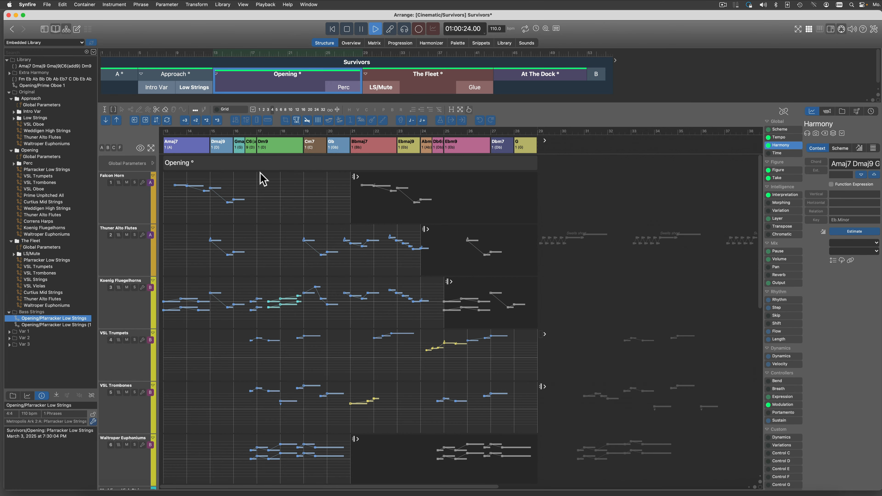
- Show the group C instruments and load the library phrase Opening/Pfarracker Low Strings into the Pfarracker Low Strings figure
{"action": "left_click", "coordinate": [114, 148]}
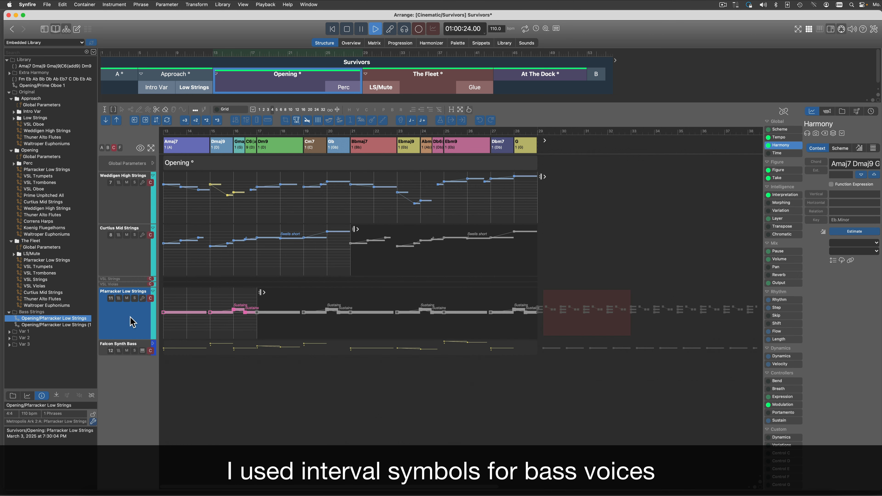
{"action": "double_click", "coordinate": [140, 324]}
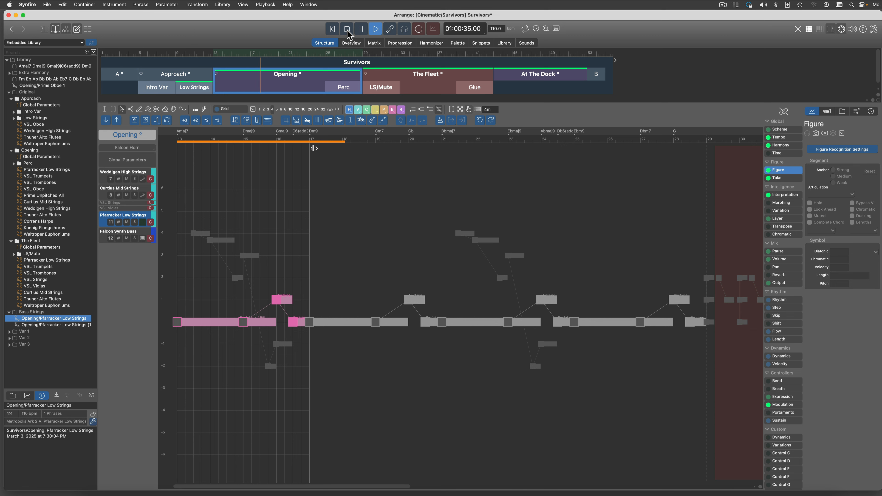
{"action": "left_click", "coordinate": [347, 30]}
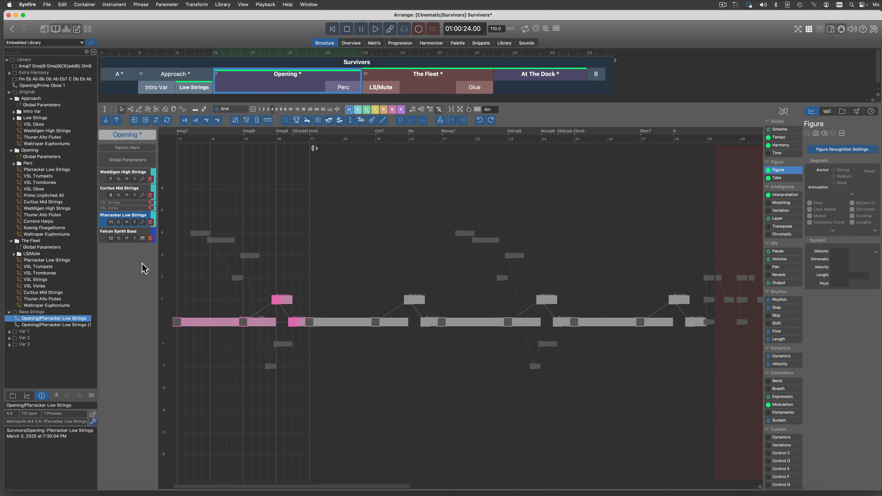
{"action": "left_click", "coordinate": [43, 325]}
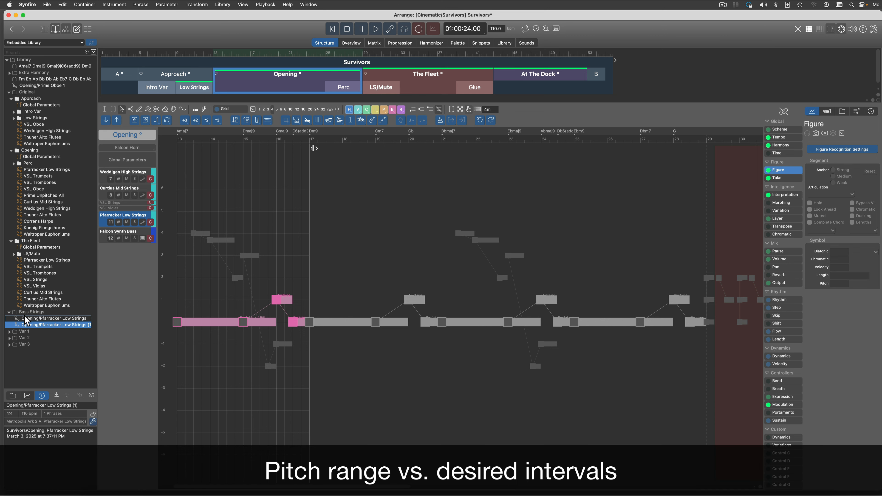
{"action": "left_click_drag", "start_coordinate": [26, 320], "coordinate": [114, 219]}
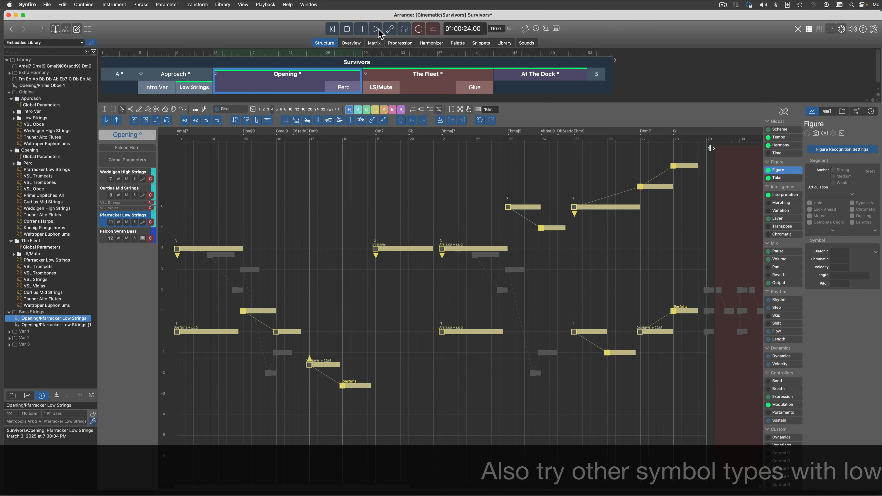
- Play the Opening container, view the Output of Pfarracker Low Strings, return to its Figure and stop playback
{"action": "left_click", "coordinate": [378, 31]}
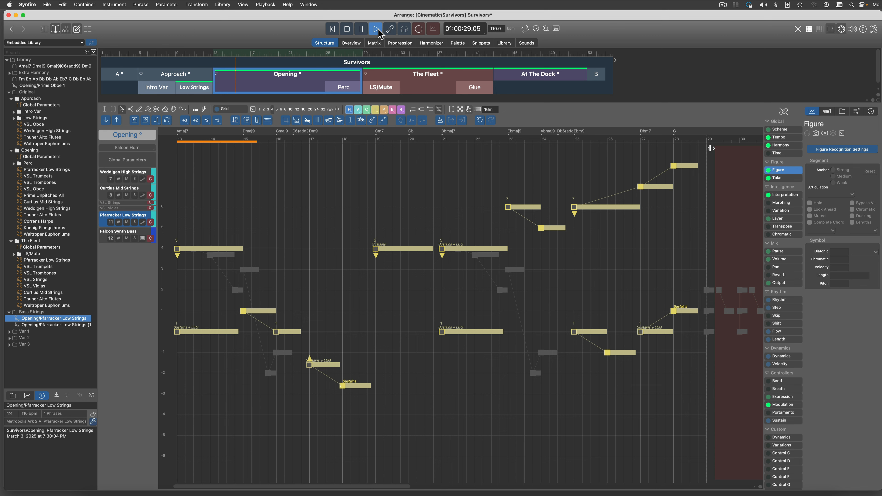
{"action": "left_click", "coordinate": [787, 284]}
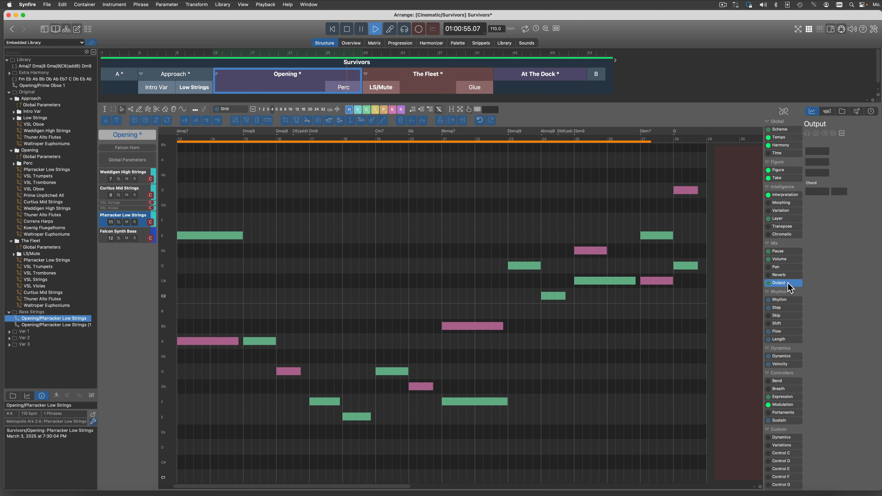
{"action": "left_click", "coordinate": [793, 173]}
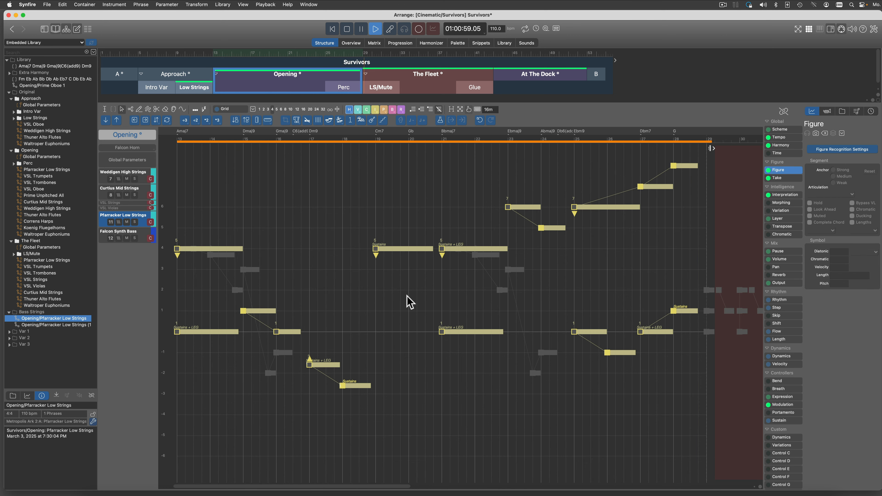
{"action": "key", "text": "space"}
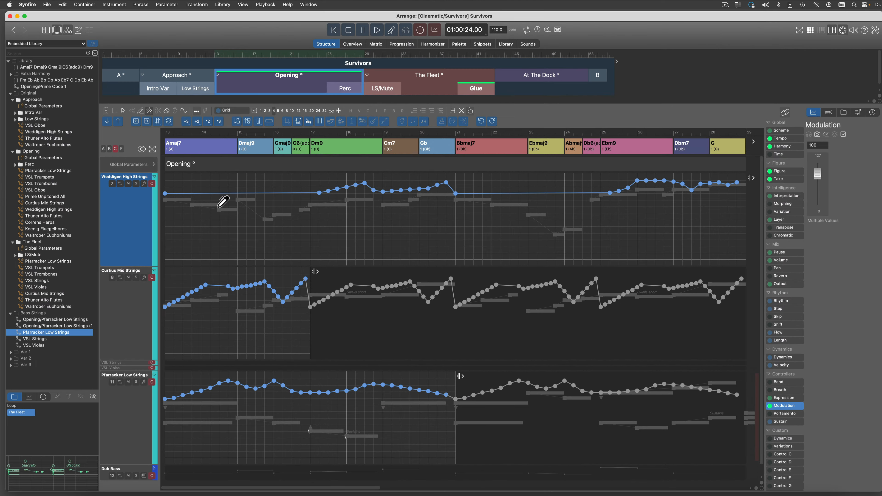
- Draw a Modulation curve for Weddigen High Strings from about bar 14 to bar 19
{"action": "mouse_move", "coordinate": [222, 201]}
{"action": "left_mouse_down"}
{"action": "mouse_move", "coordinate": [232, 212]}
{"action": "mouse_move", "coordinate": [253, 204]}
{"action": "mouse_move", "coordinate": [287, 215]}
{"action": "mouse_move", "coordinate": [306, 195]}
{"action": "mouse_move", "coordinate": [315, 202]}
{"action": "mouse_move", "coordinate": [336, 192]}
{"action": "mouse_move", "coordinate": [454, 207]}
{"action": "mouse_move", "coordinate": [395, 220]}
{"action": "left_mouse_up"}
{"action": "left_click", "coordinate": [107, 111]}
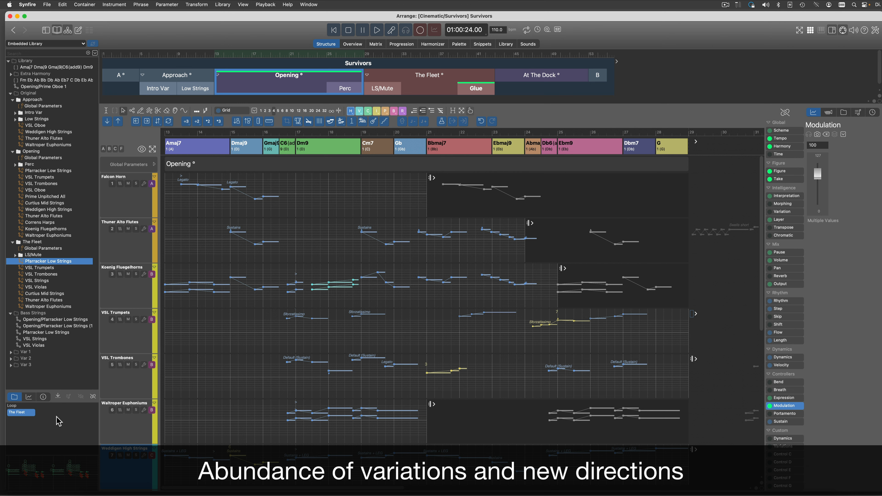